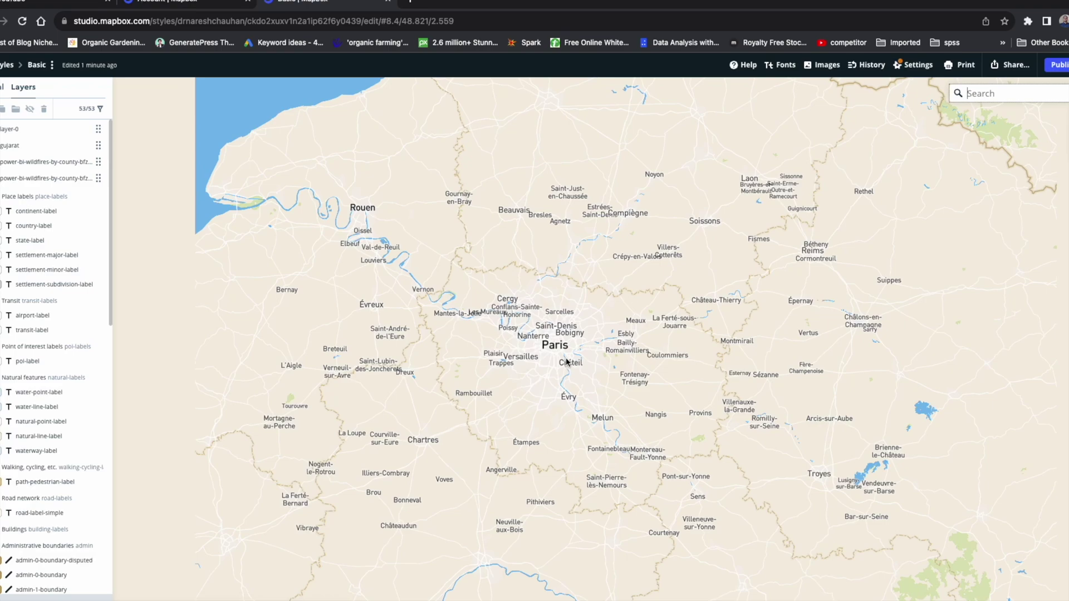
- Zoom the Mapbox Studio map in from the Paris region to central Paris
scroll(565, 363, up, 2)
scroll(567, 363, up, 5)
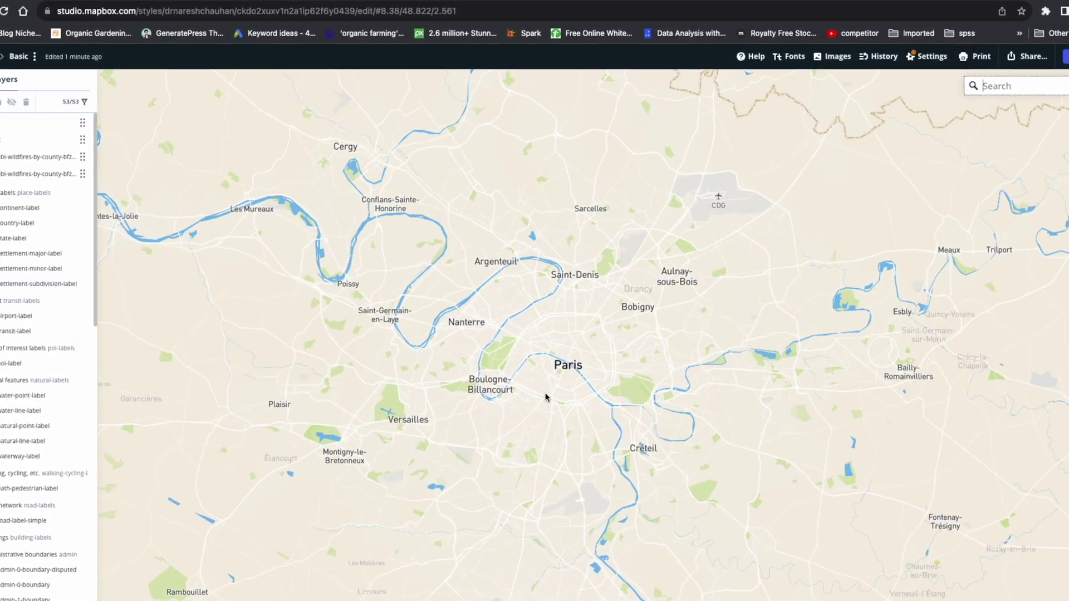
scroll(551, 397, up, 4)
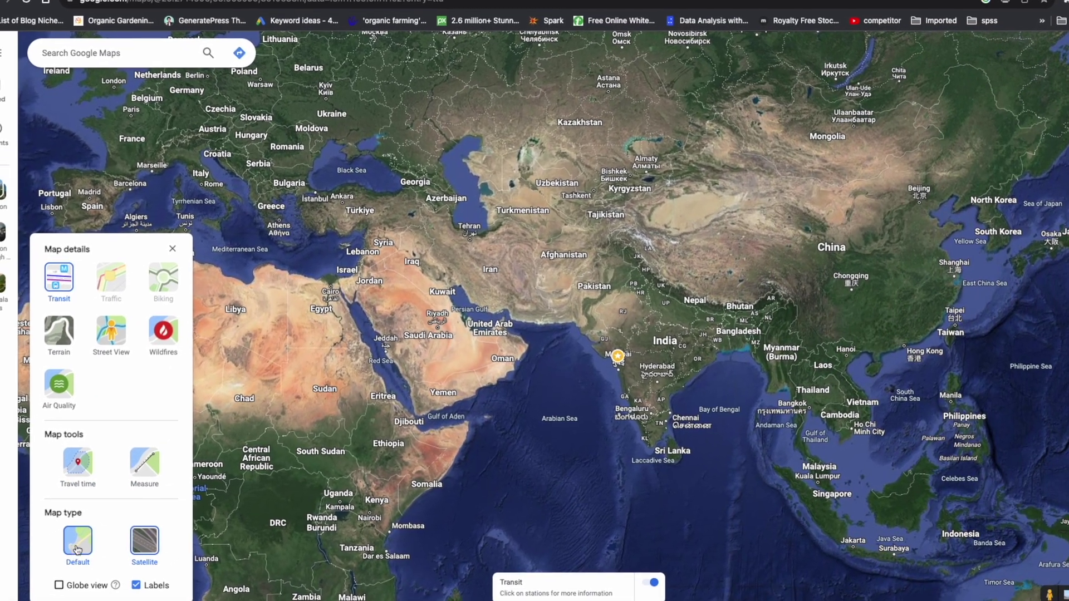
- Switch Google Maps to the default view, zoom into Surat to see air quality readings, and open a new tab
click(77, 550)
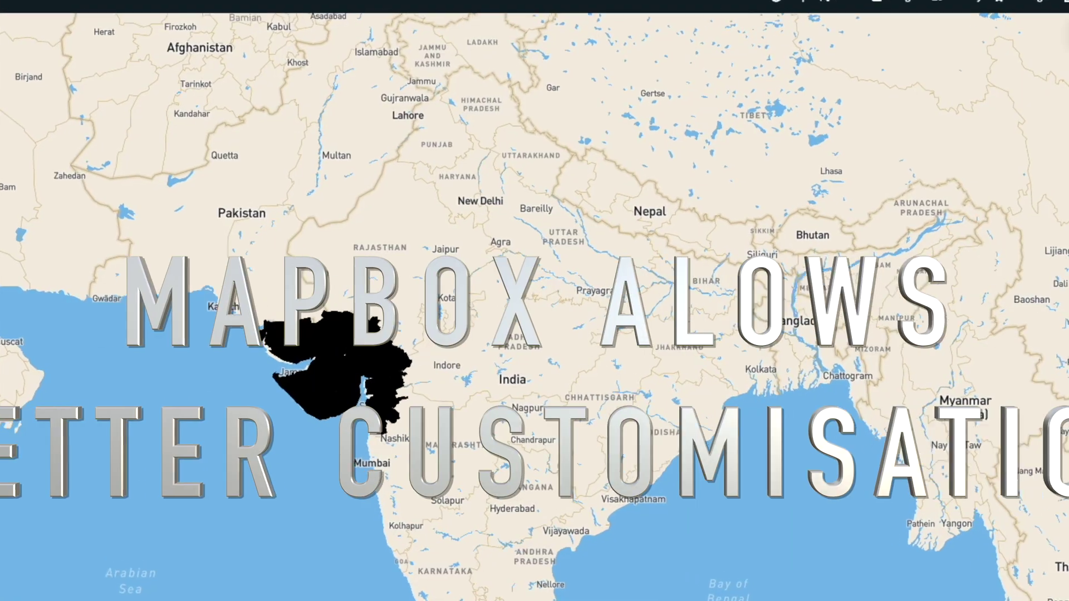
scroll(322, 253, up, 2)
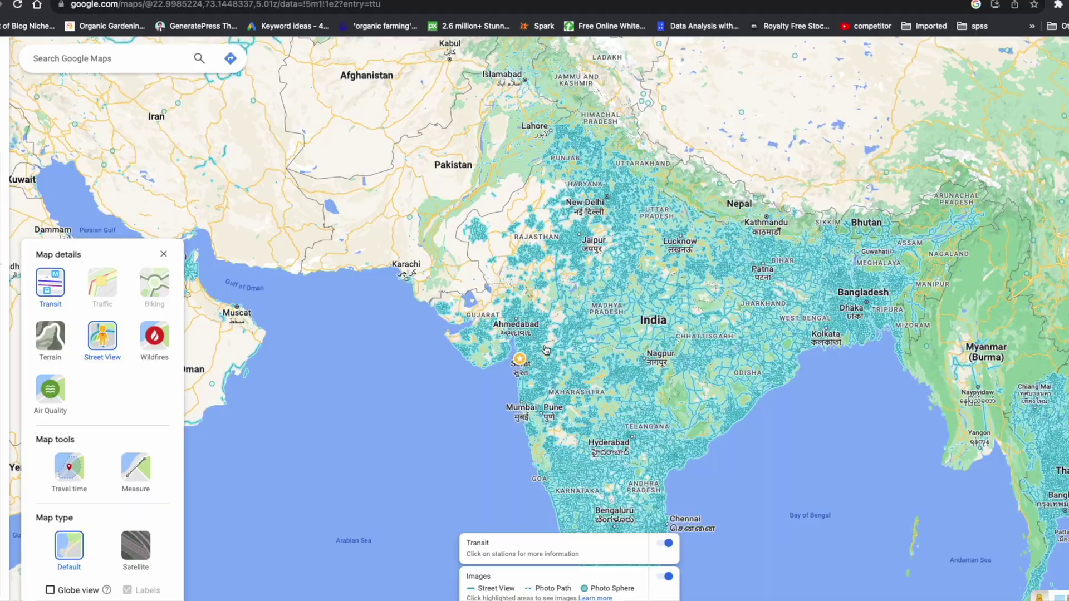
scroll(546, 349, up, 5)
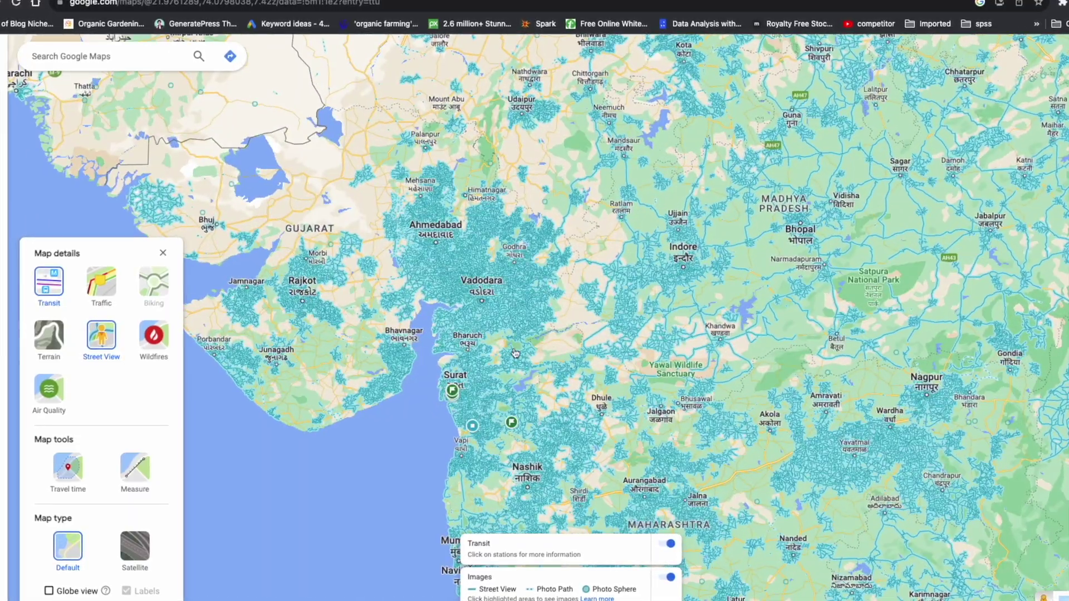
scroll(470, 354, up, 5)
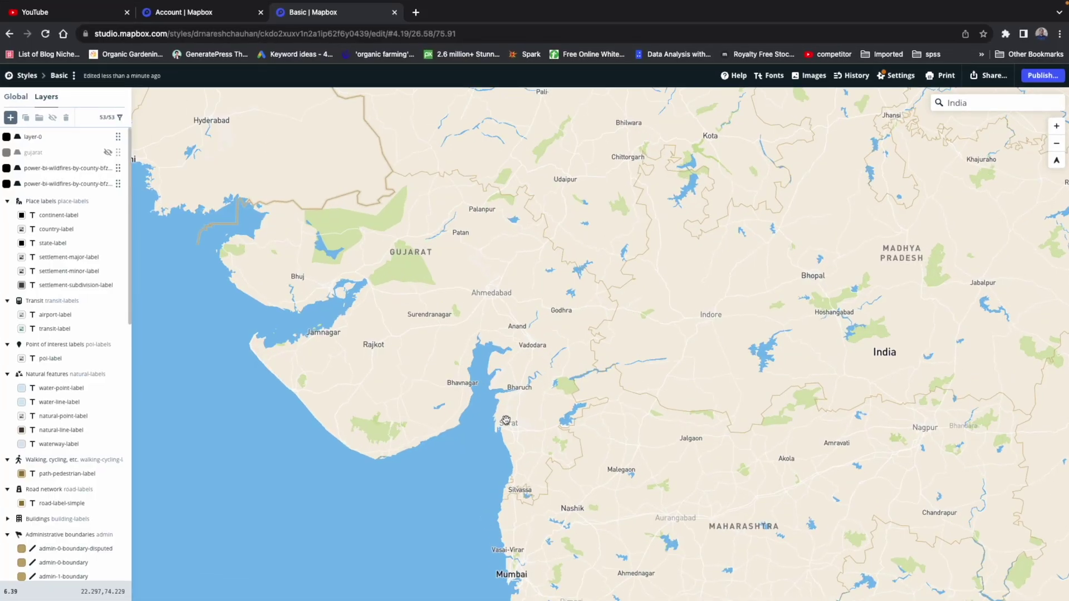
scroll(498, 426, up, 10)
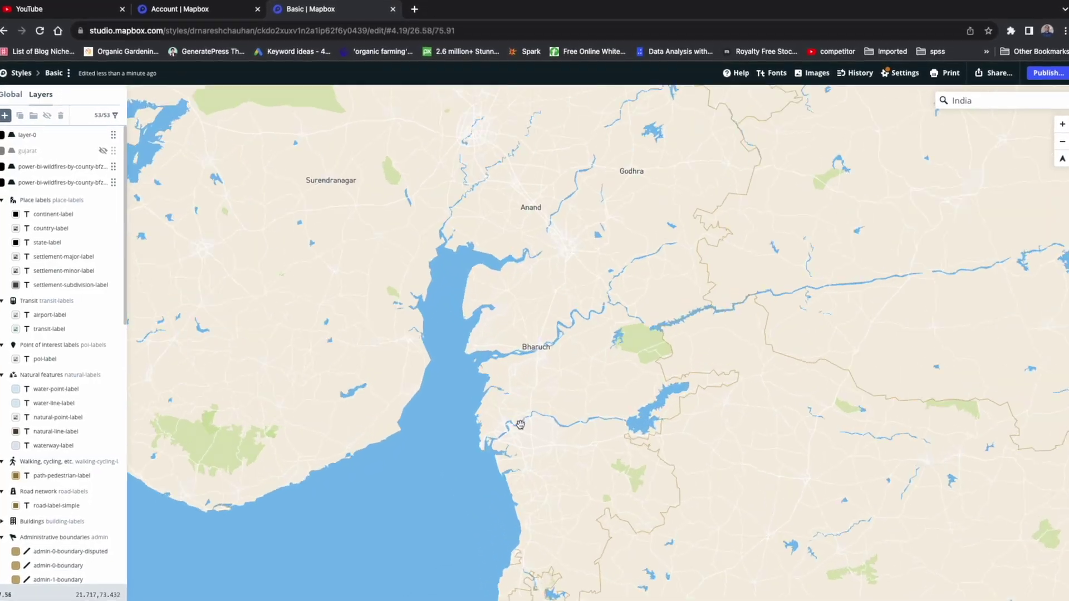
scroll(446, 430, up, 8)
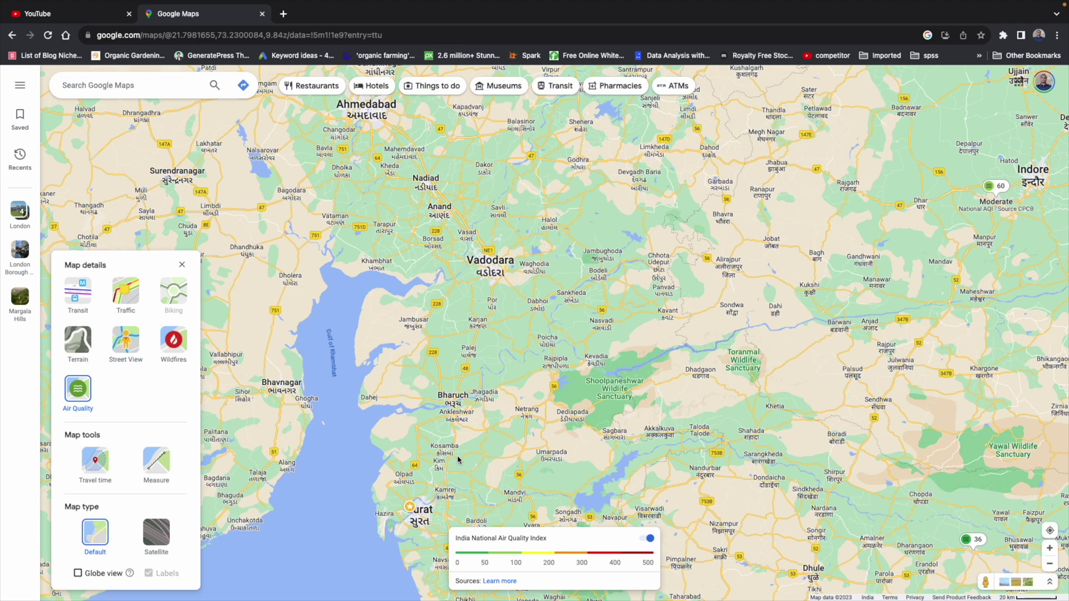
scroll(393, 483, up, 5)
scroll(394, 484, up, 3)
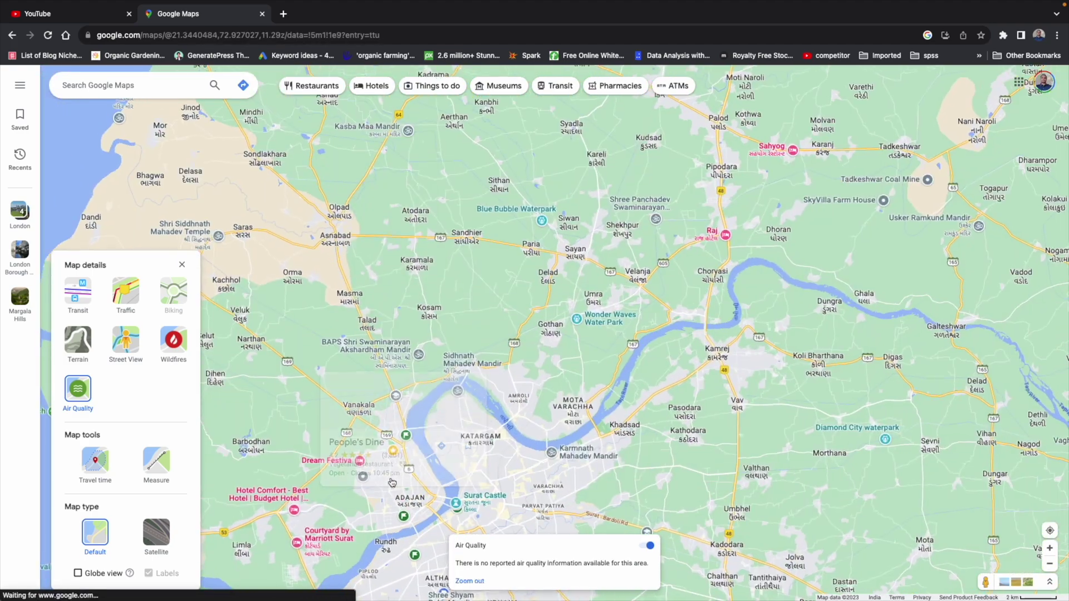
click(470, 581)
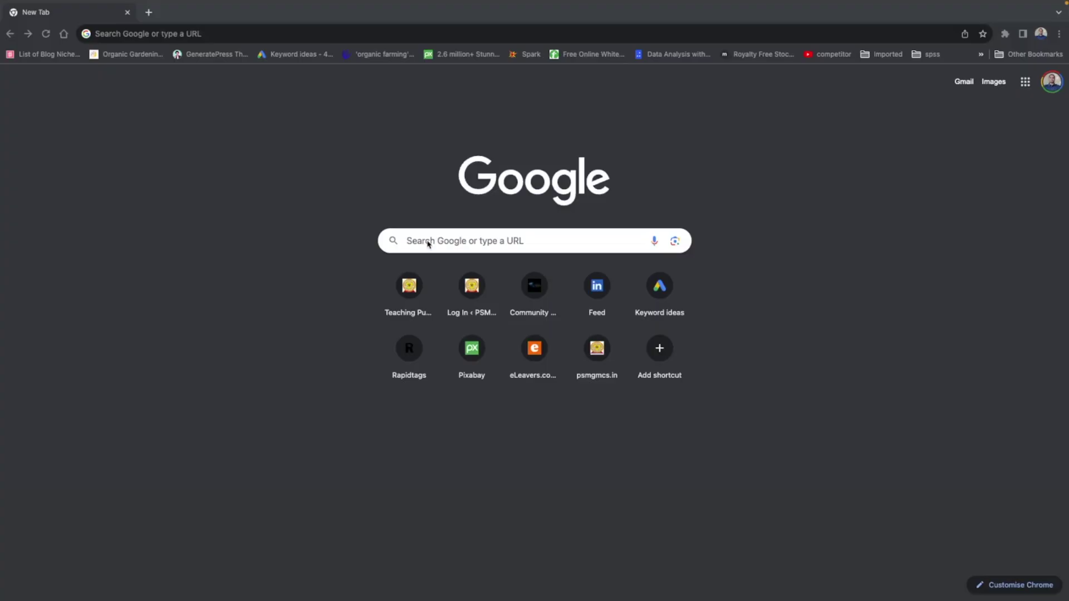
click(428, 243)
- Search the web for mapbox and sign in using the saved account username from autofill
text(m)
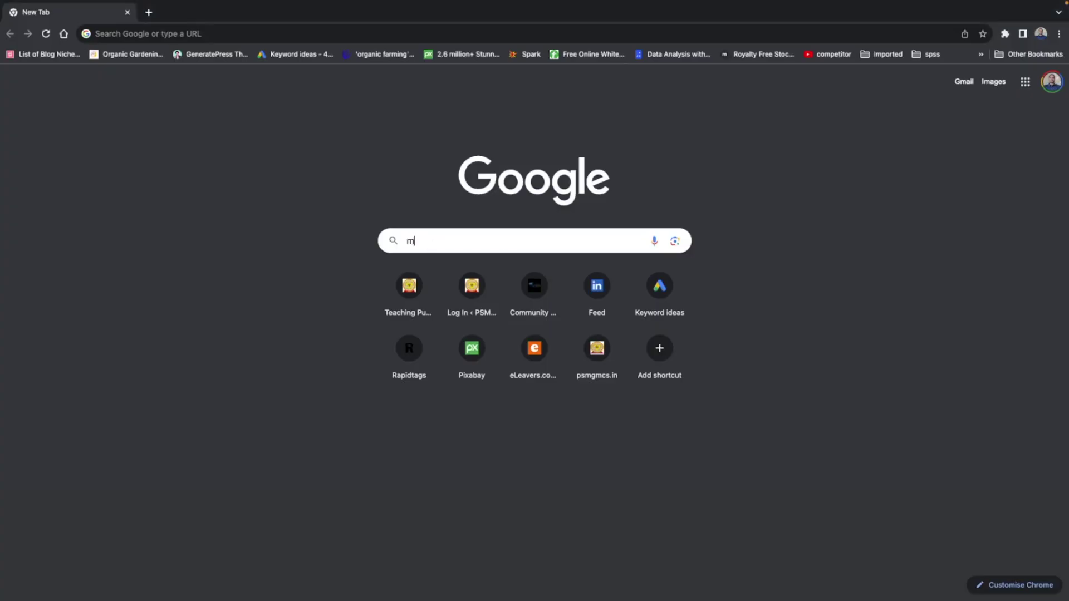
text(zpbo)
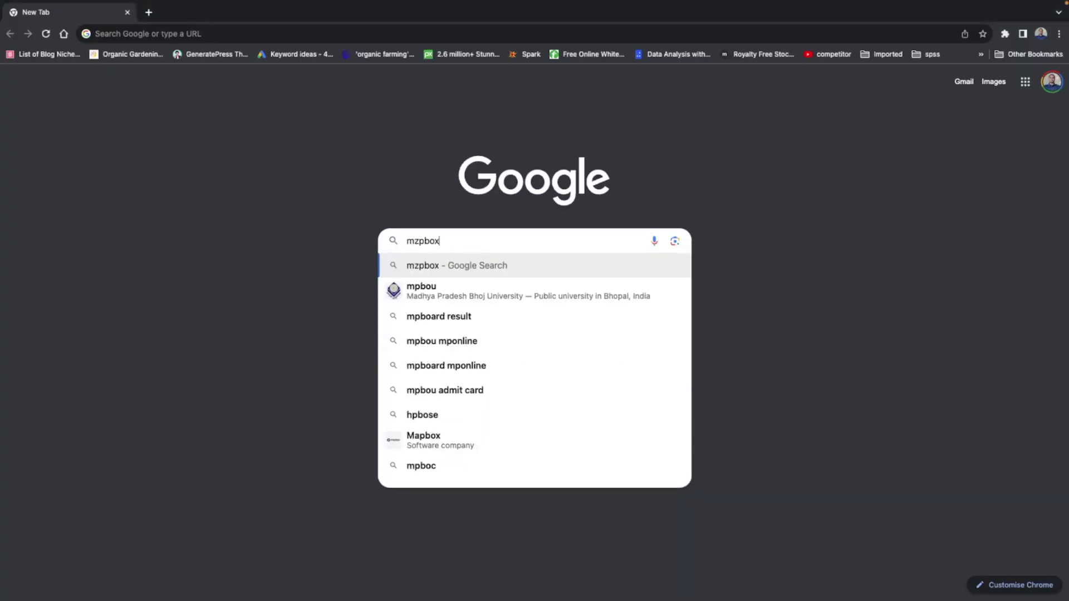
text(x)
key(Return)
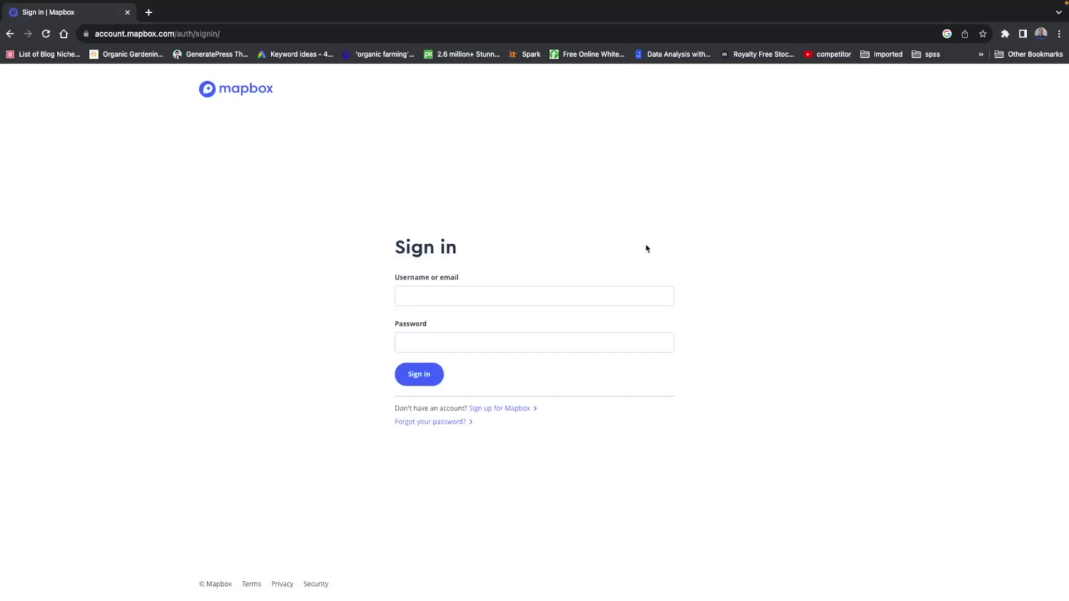
click(503, 301)
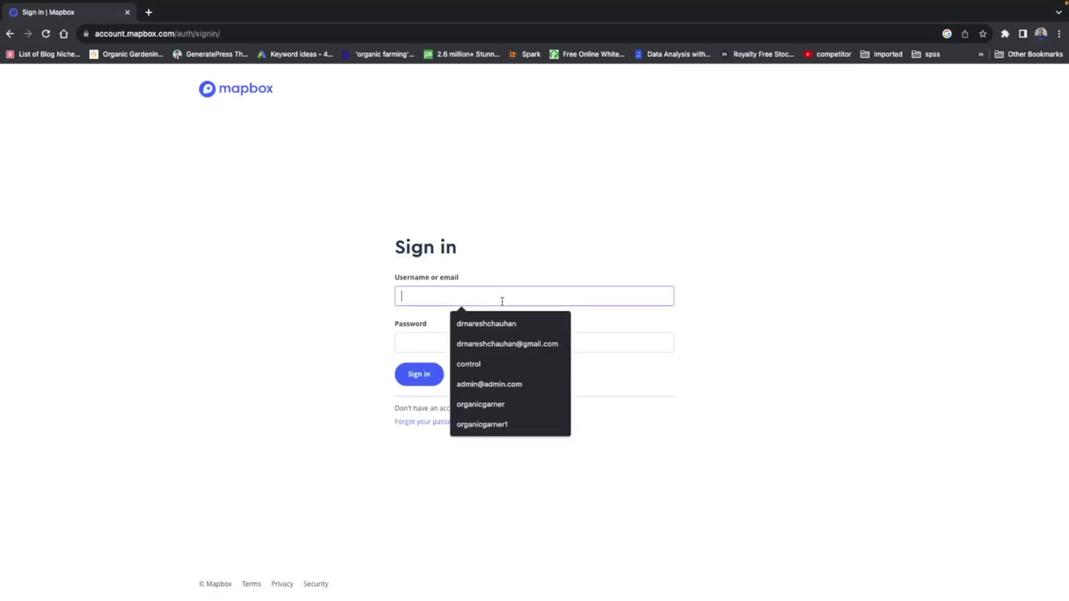
click(518, 344)
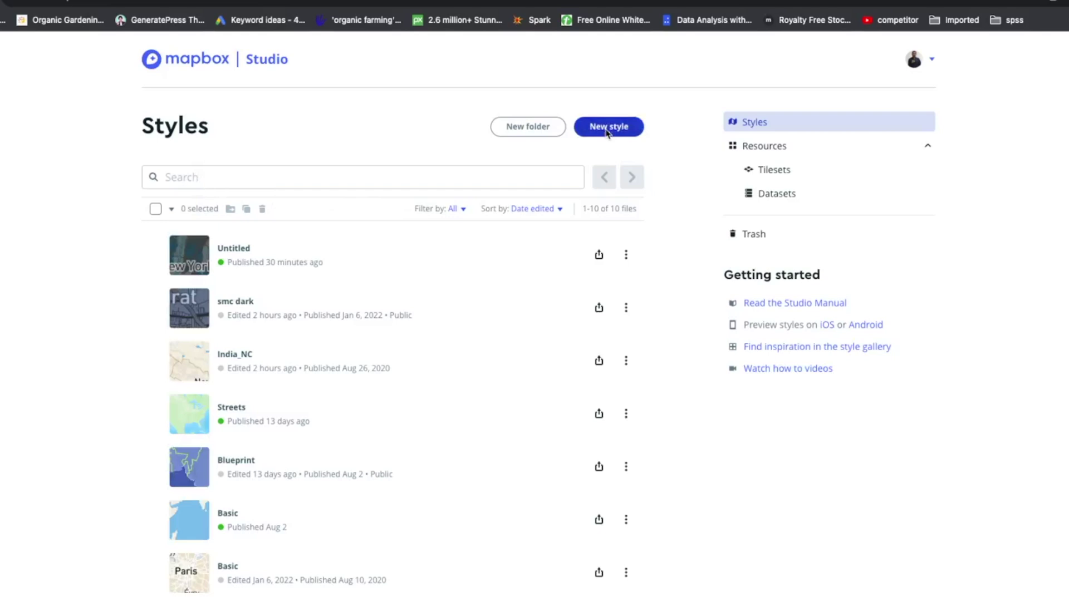
- Start a new style and try the Style with image option with Light and Dark palettes
click(612, 129)
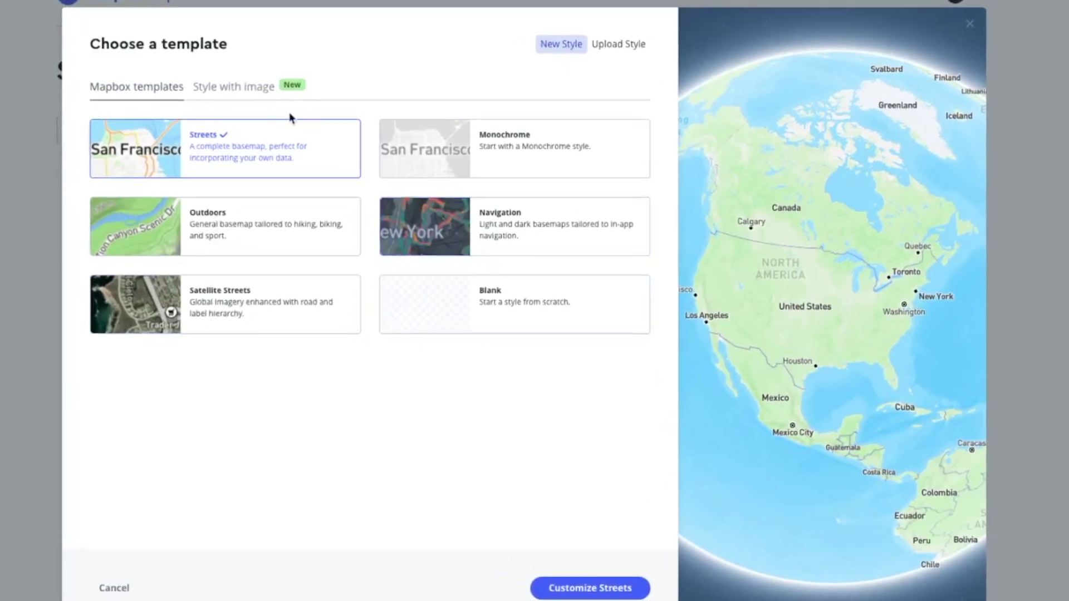
click(237, 91)
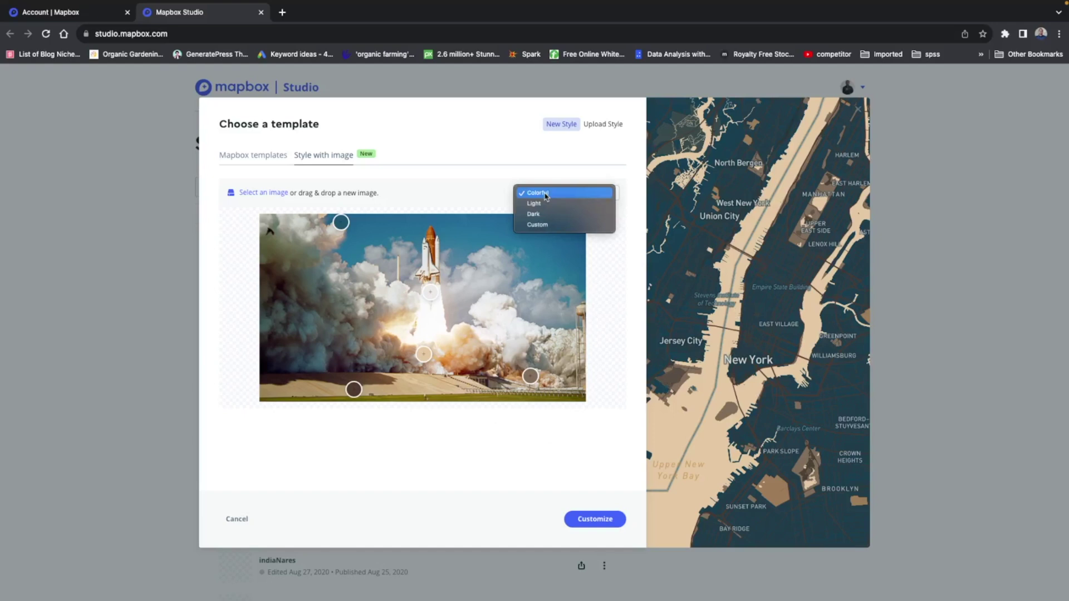
click(551, 199)
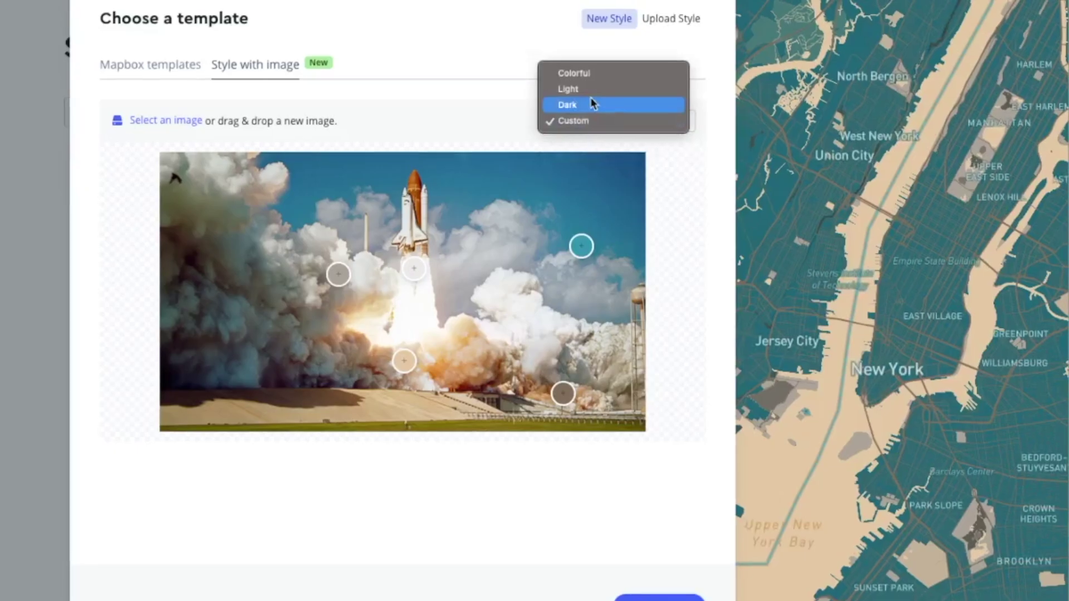
click(549, 182)
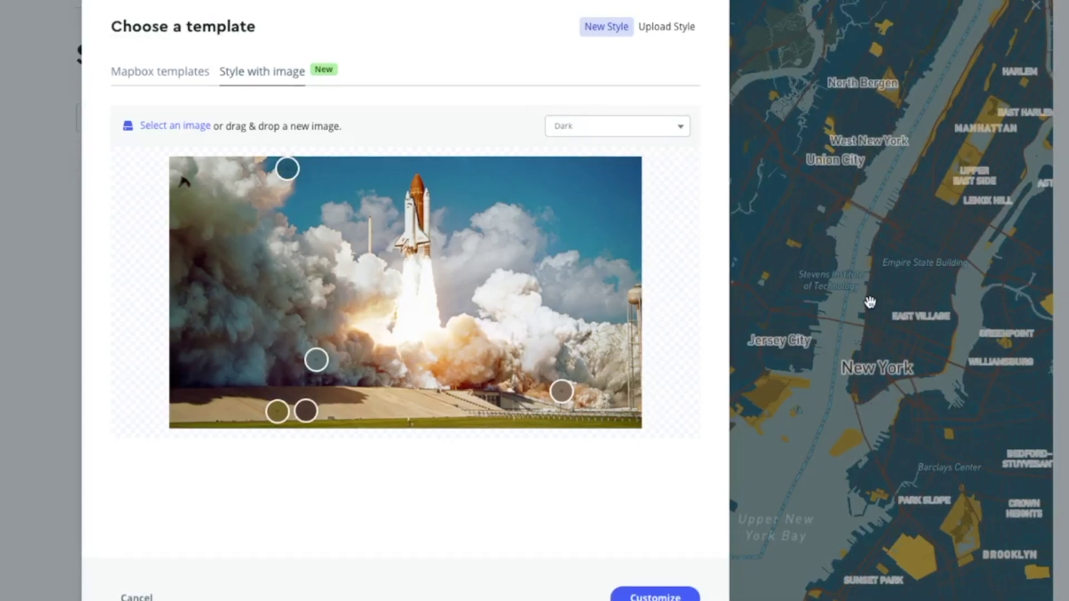
- Choose the Monochrome template in its Midnight variation and open it for customizing
click(176, 82)
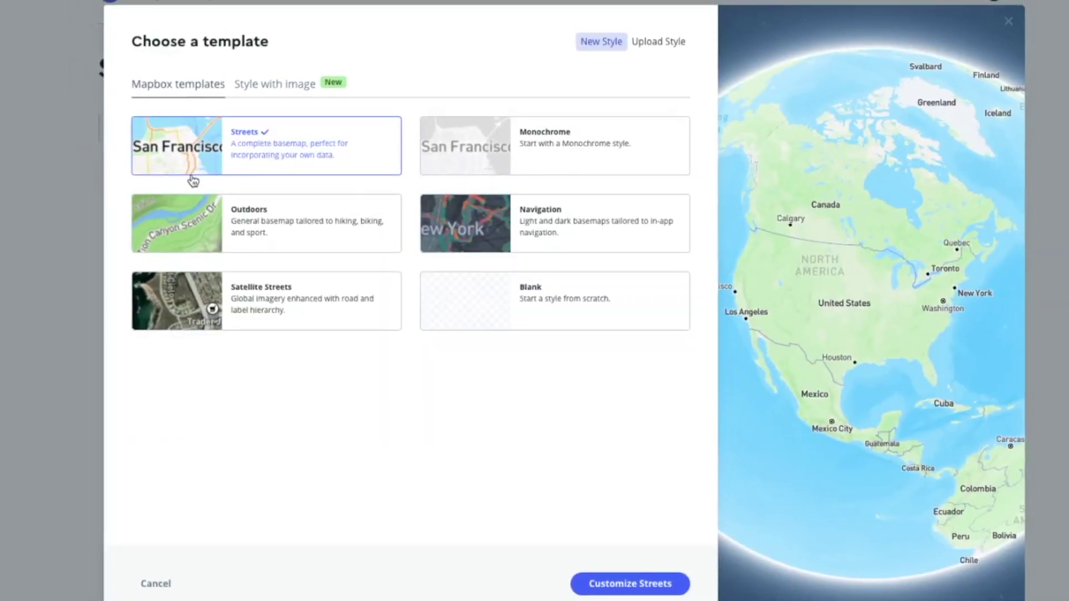
click(550, 155)
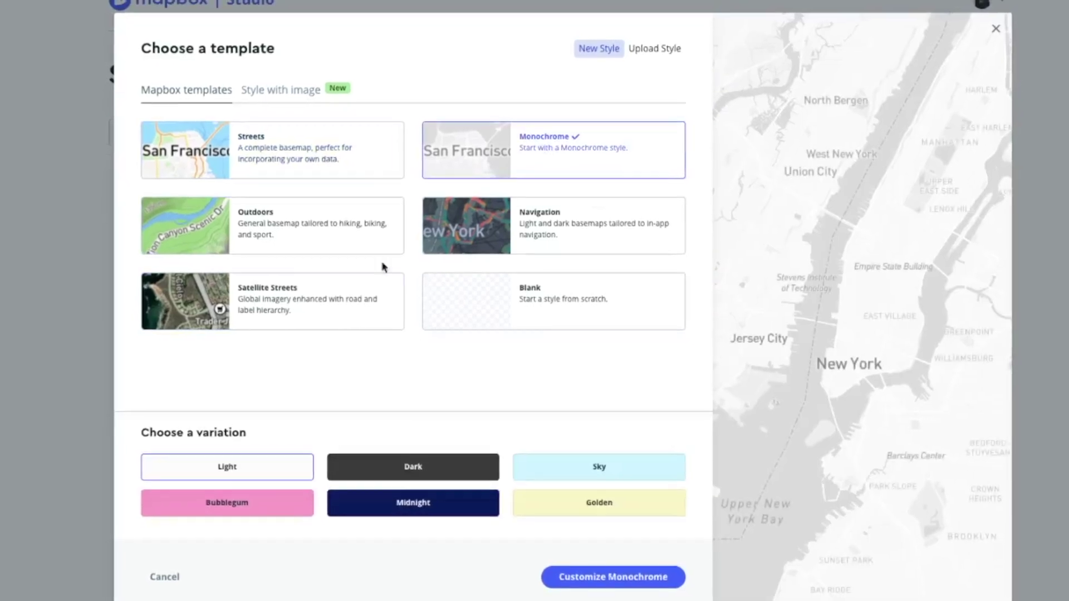
click(419, 504)
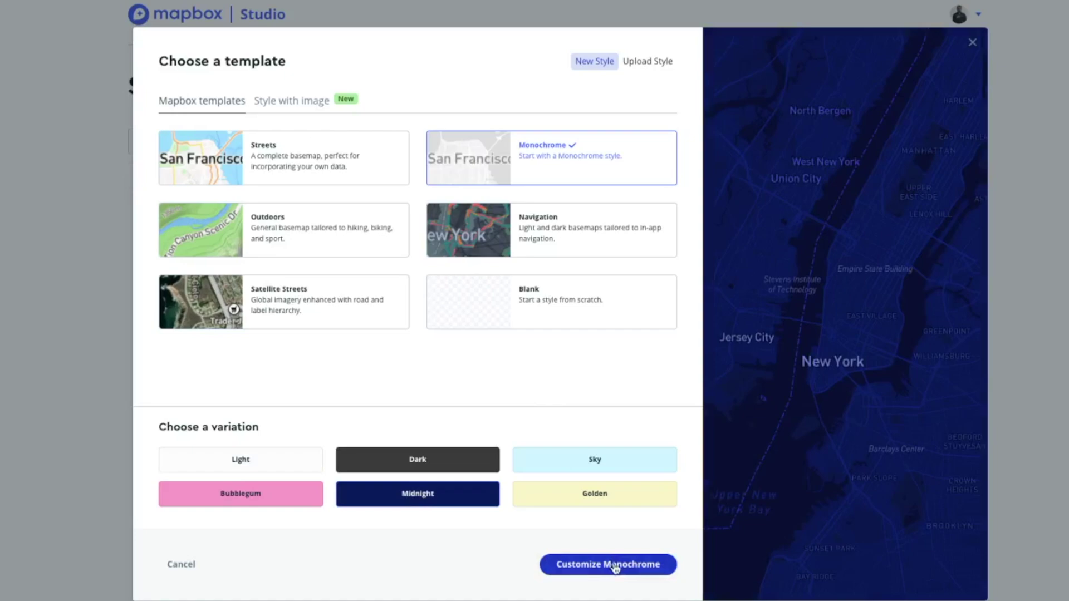
click(599, 566)
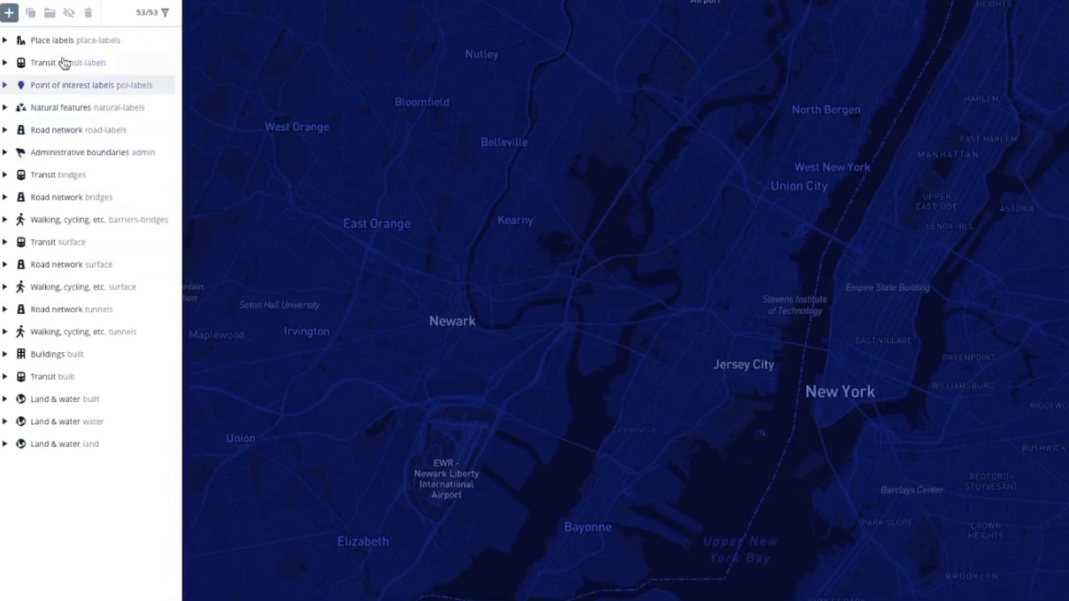
- Select continent-label under Place labels and show its font choices, currently DIN Pro Medium
click(51, 50)
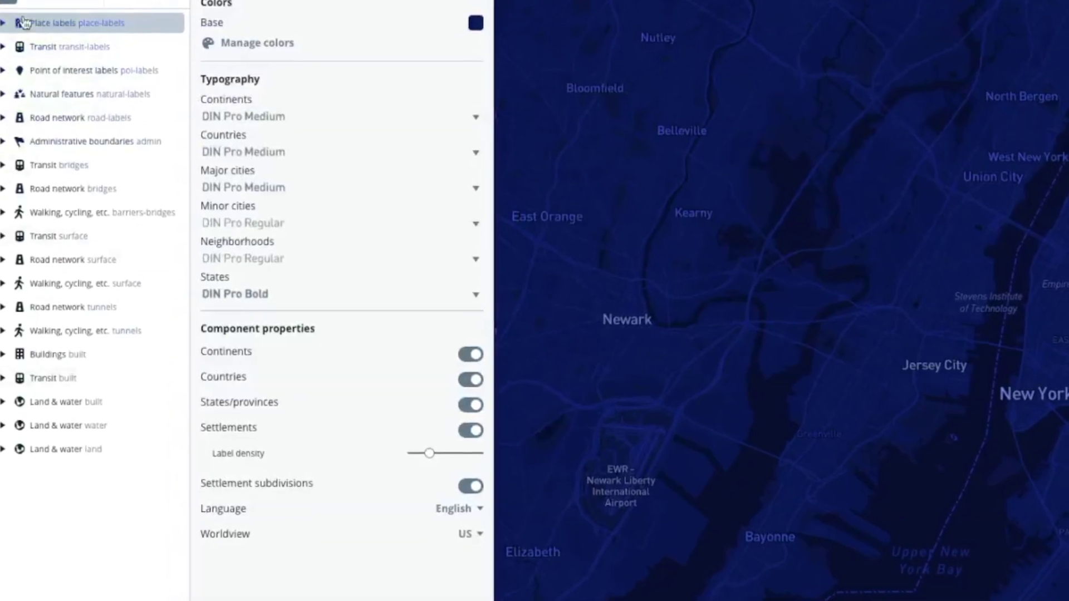
click(33, 34)
click(62, 38)
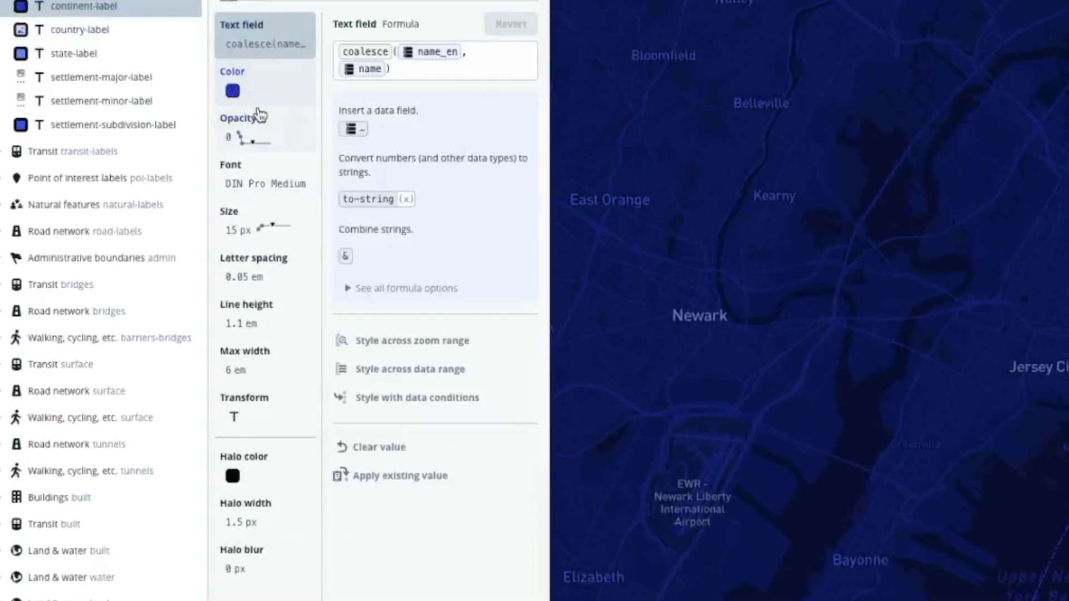
click(273, 178)
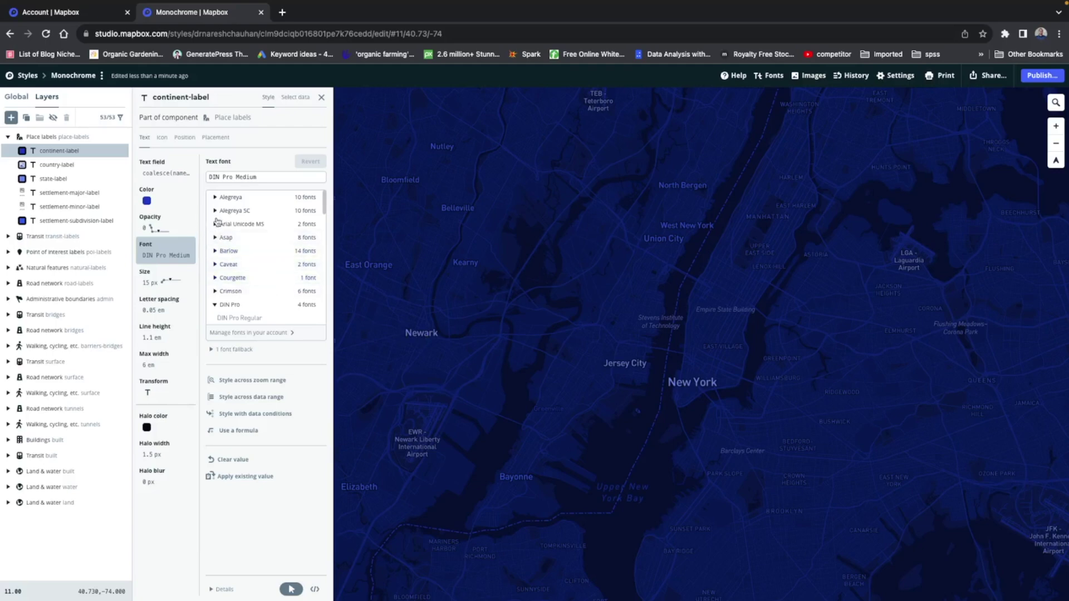
- Colour the continent, state, settlement-major and settlement-minor labels yellow-green
click(146, 199)
click(231, 326)
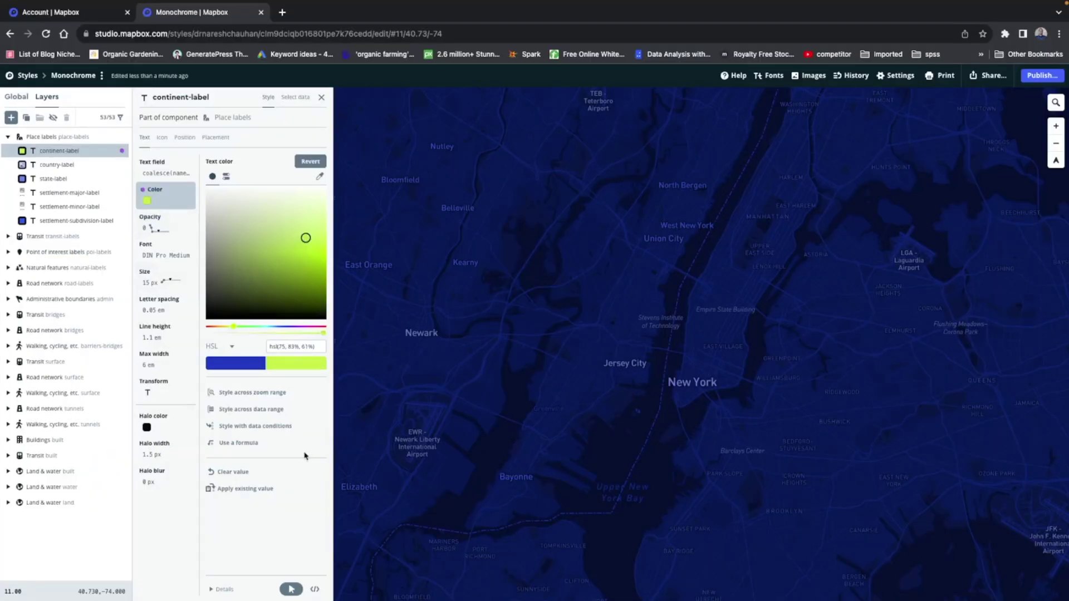
scroll(742, 450, down, 4)
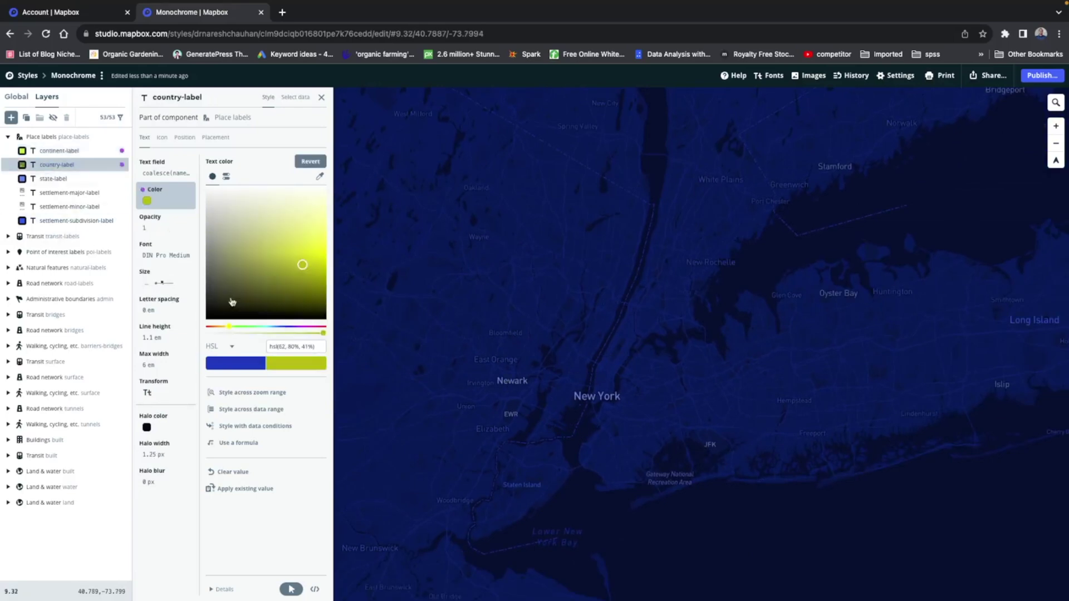
click(56, 192)
click(55, 221)
click(56, 207)
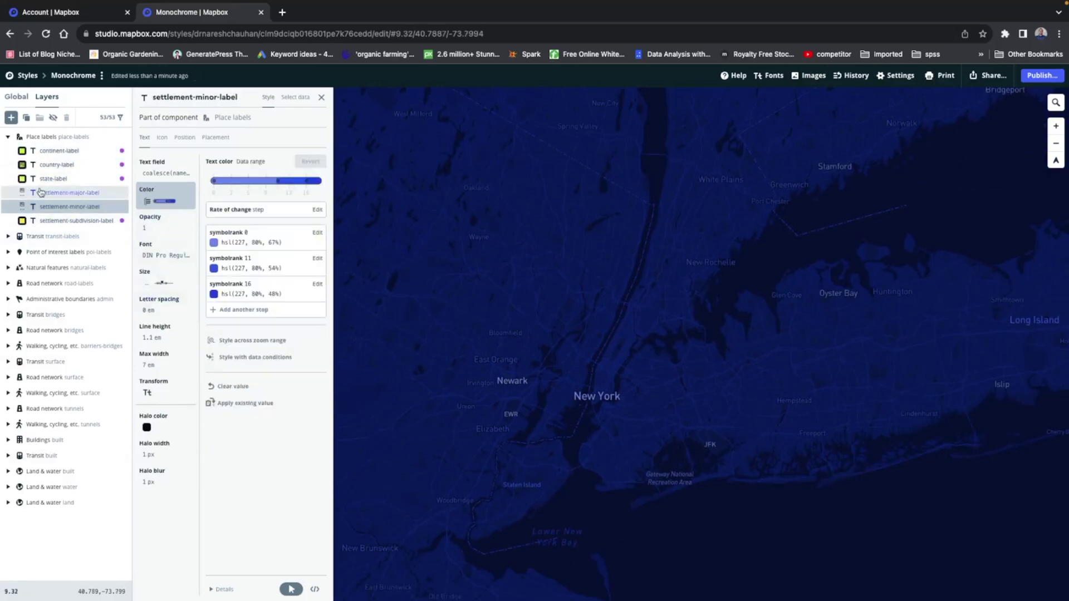
scroll(559, 339, down, 3)
scroll(574, 341, up, 5)
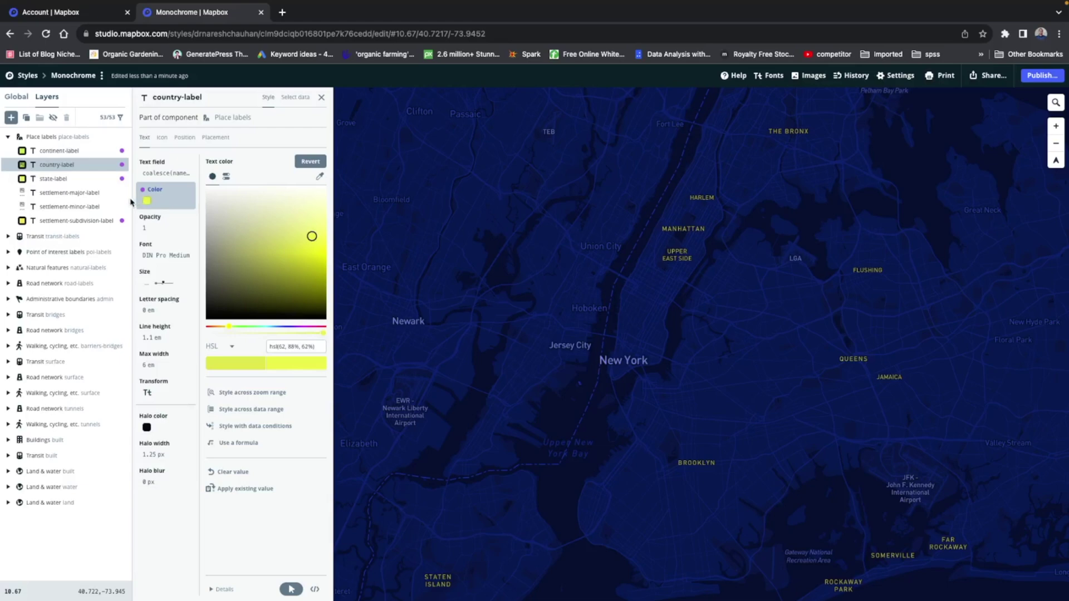
scroll(668, 361, down, 10)
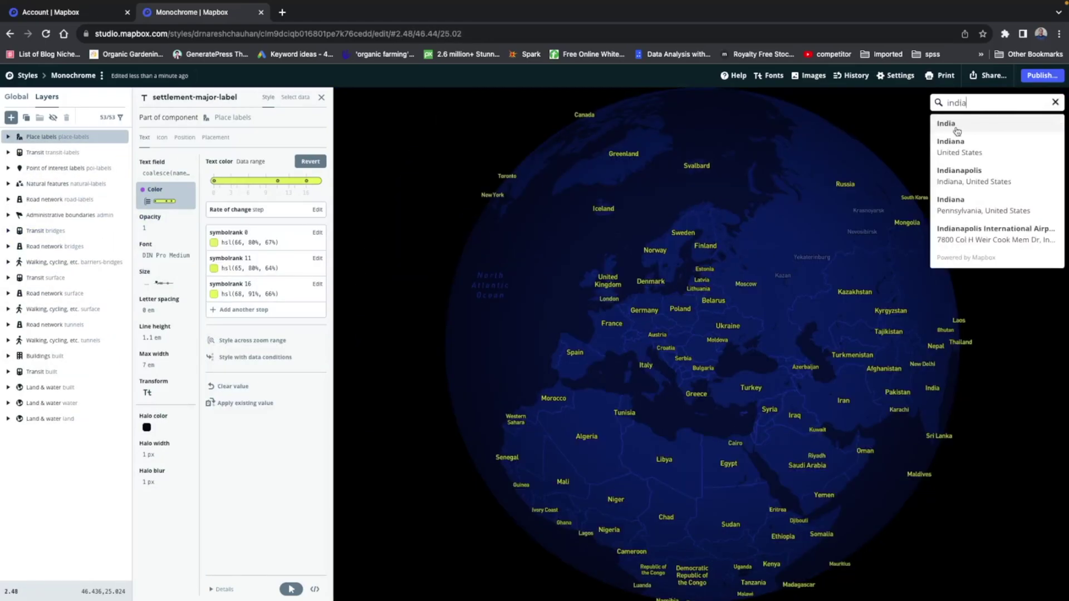
- Fly the map to India, zoom in, and select the Point of interest labels
click(948, 129)
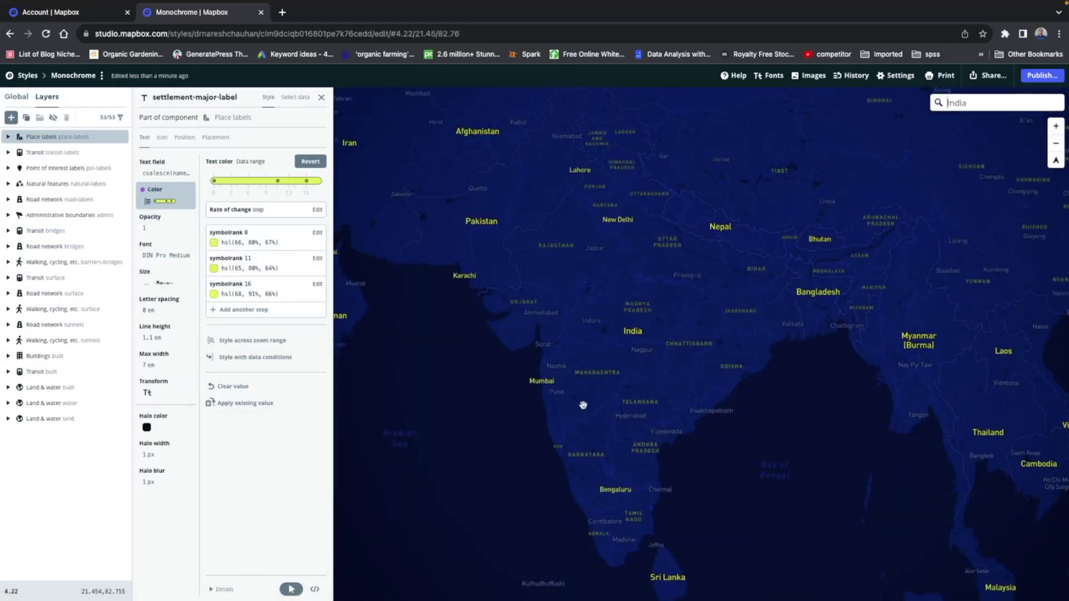
scroll(579, 340, up, 1)
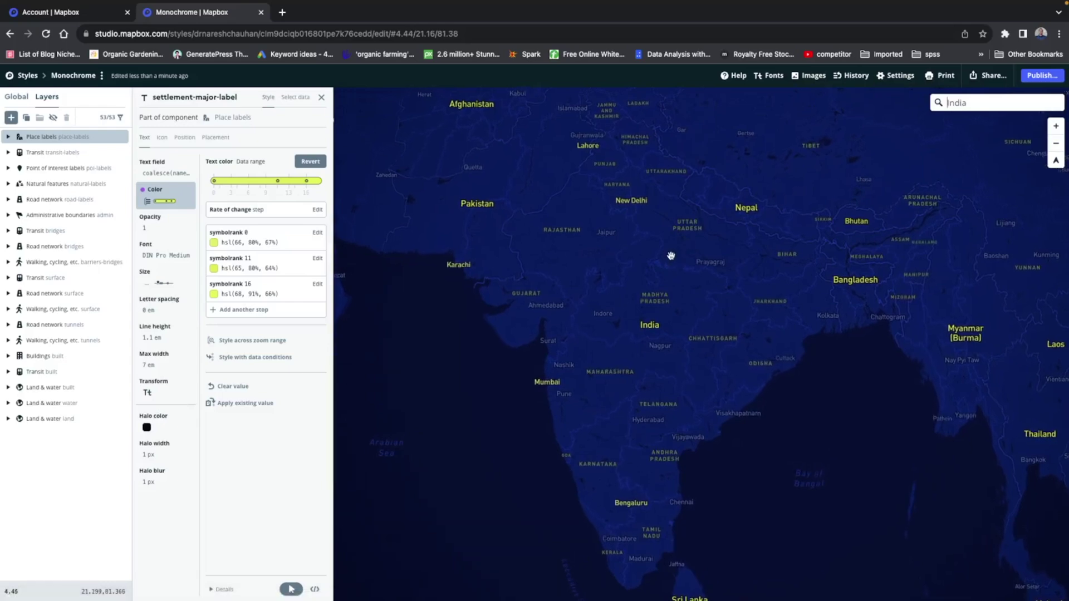
click(45, 167)
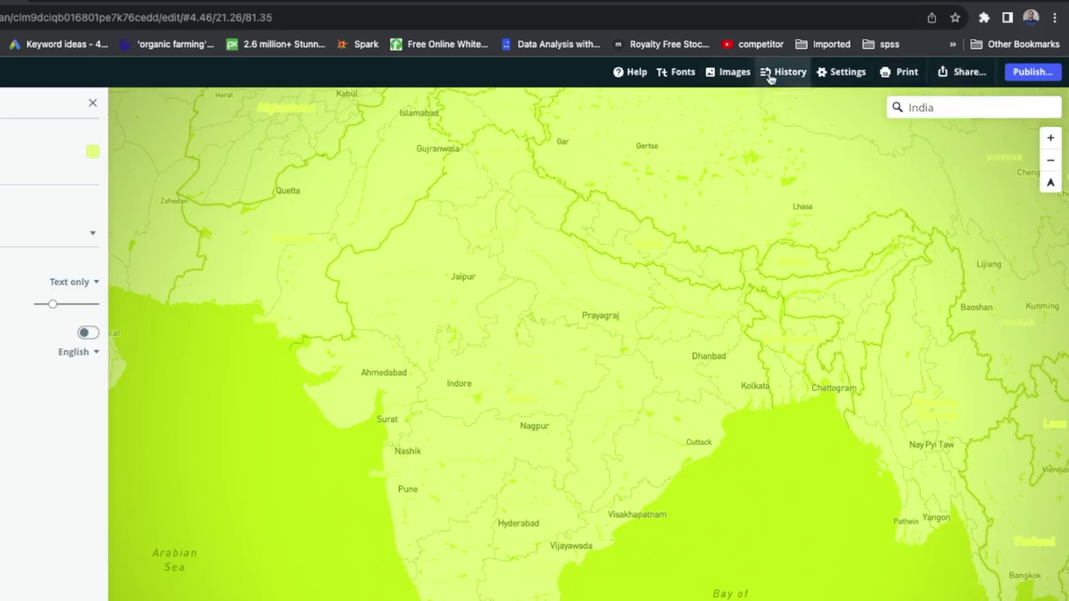
- Undo the accidental lime-green base colour from History, then close the layer popup and editor
click(771, 79)
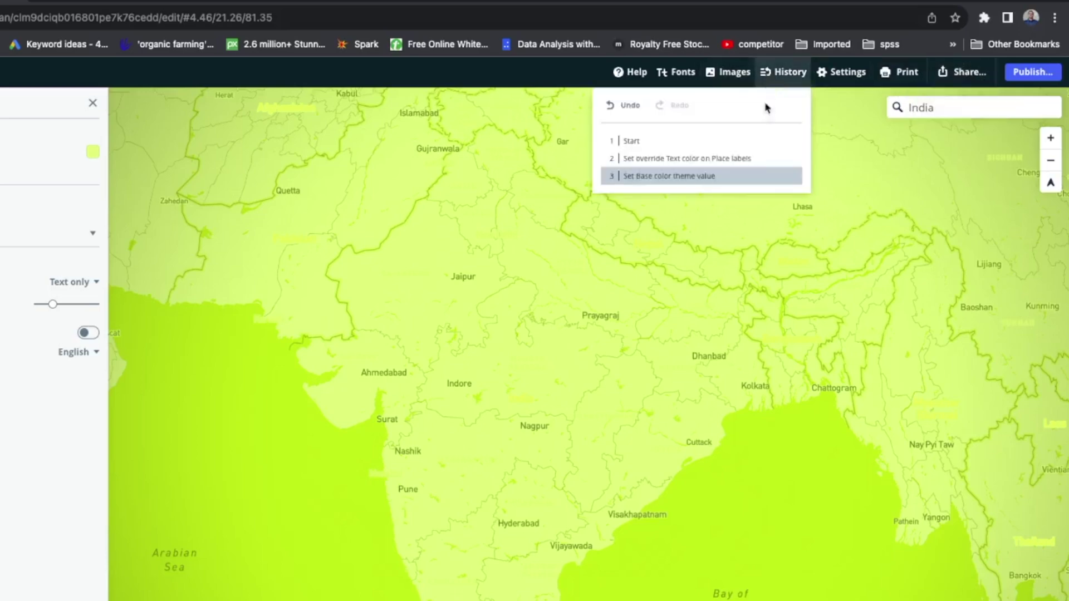
click(613, 107)
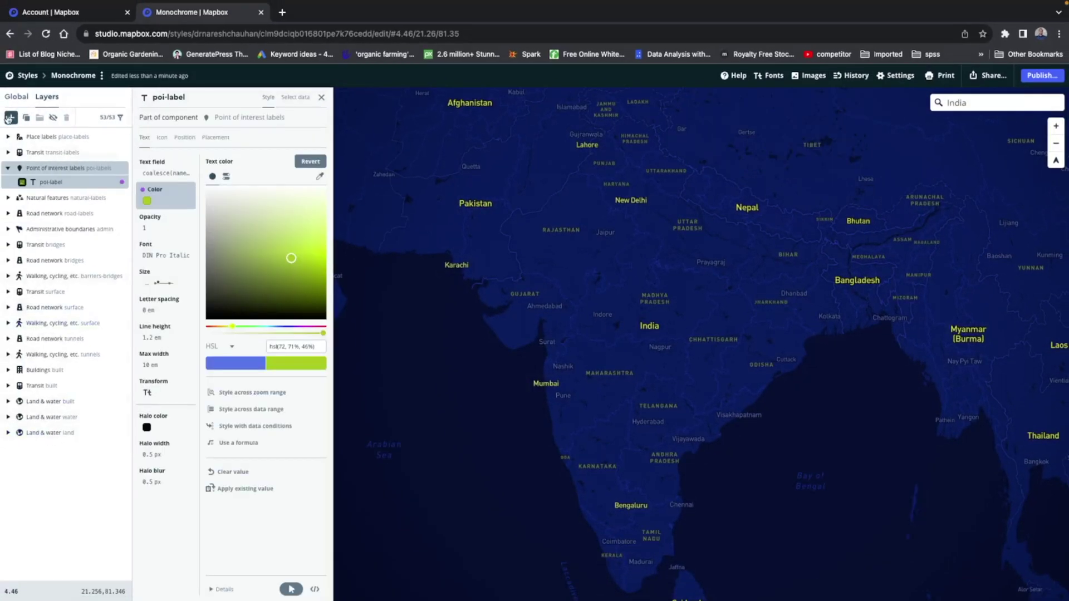
click(9, 118)
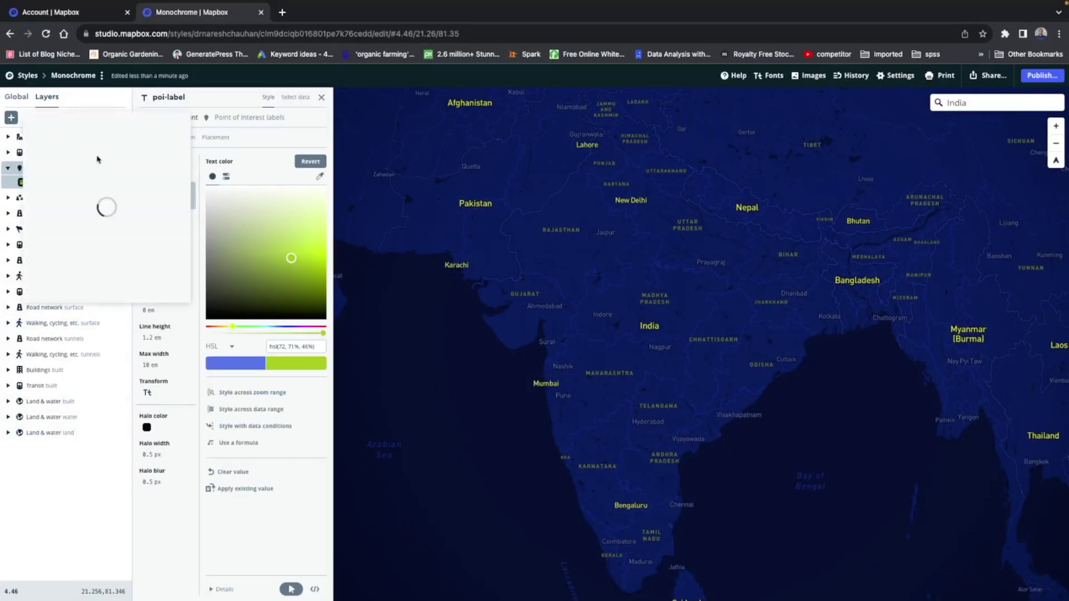
click(179, 123)
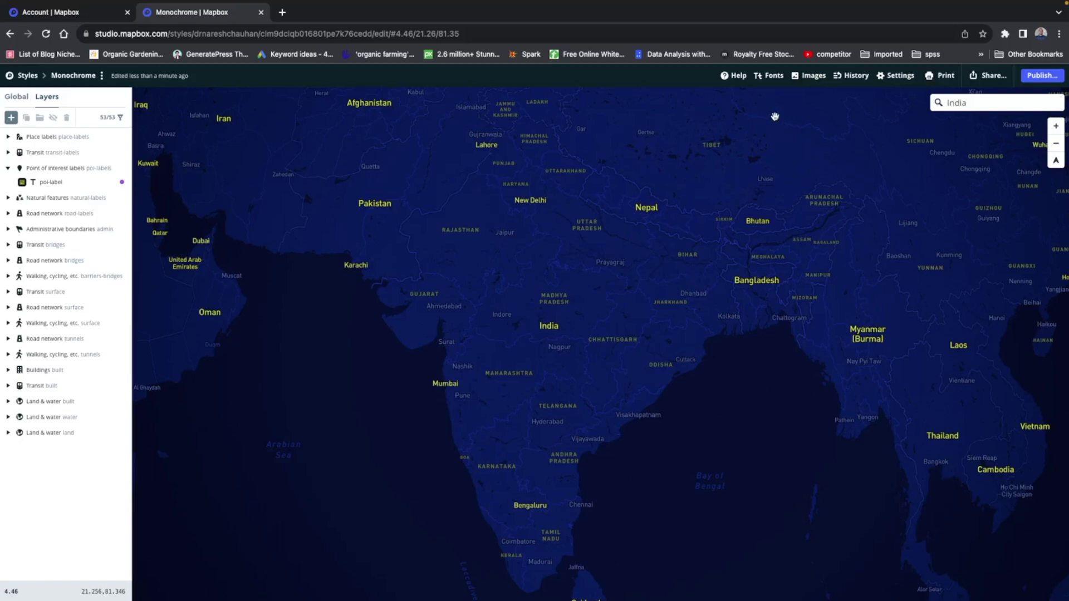
- Publish the Monochrome draft to production after previewing it over India, and dismiss the confirmation
click(1028, 75)
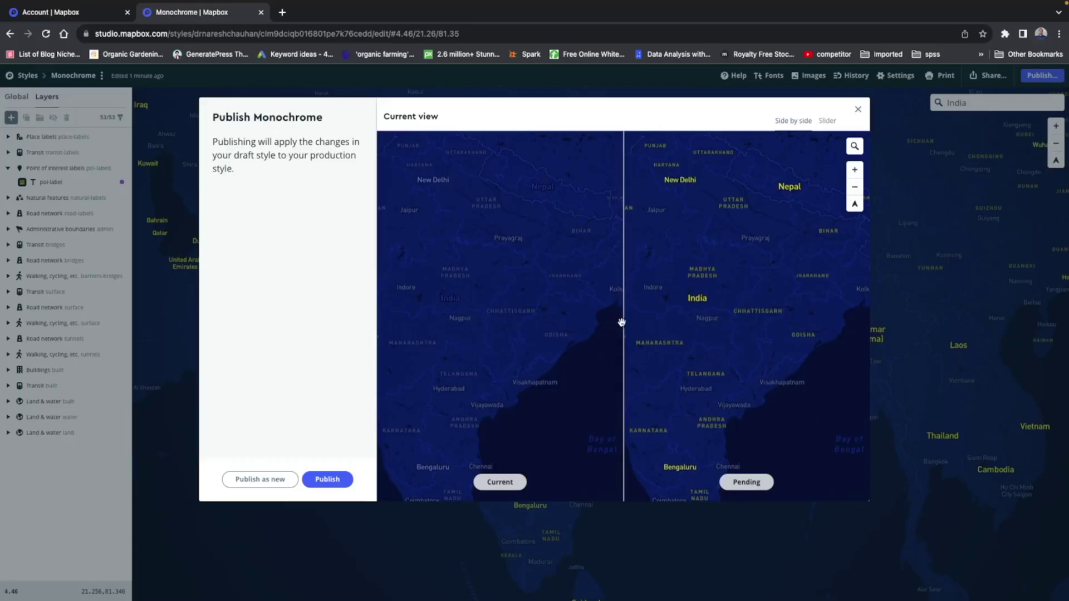
drag(336, 481, 160, 481)
drag(500, 322, 632, 370)
click(327, 480)
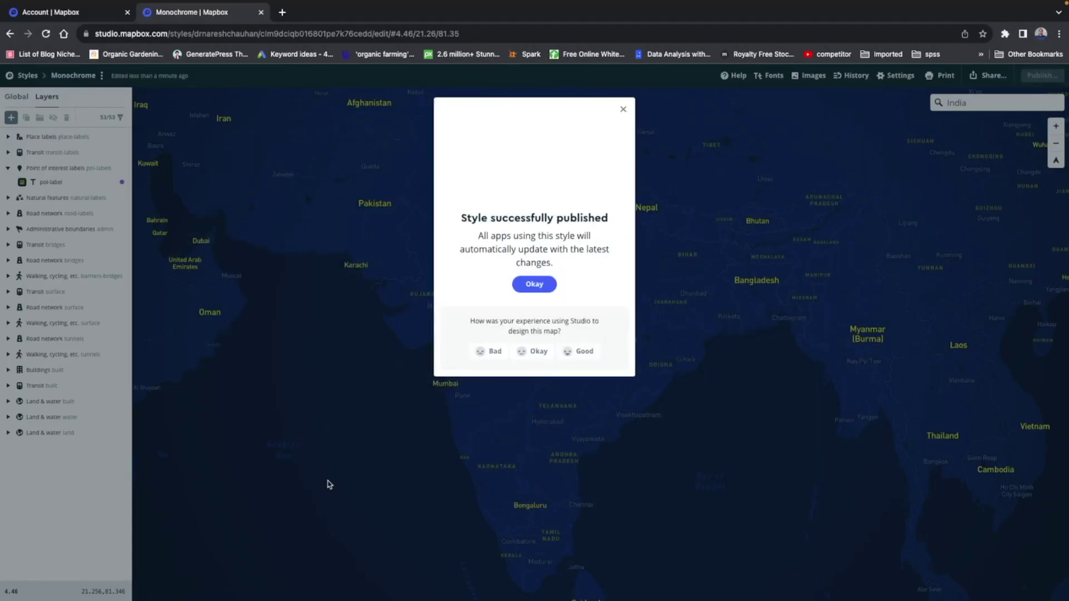
click(531, 286)
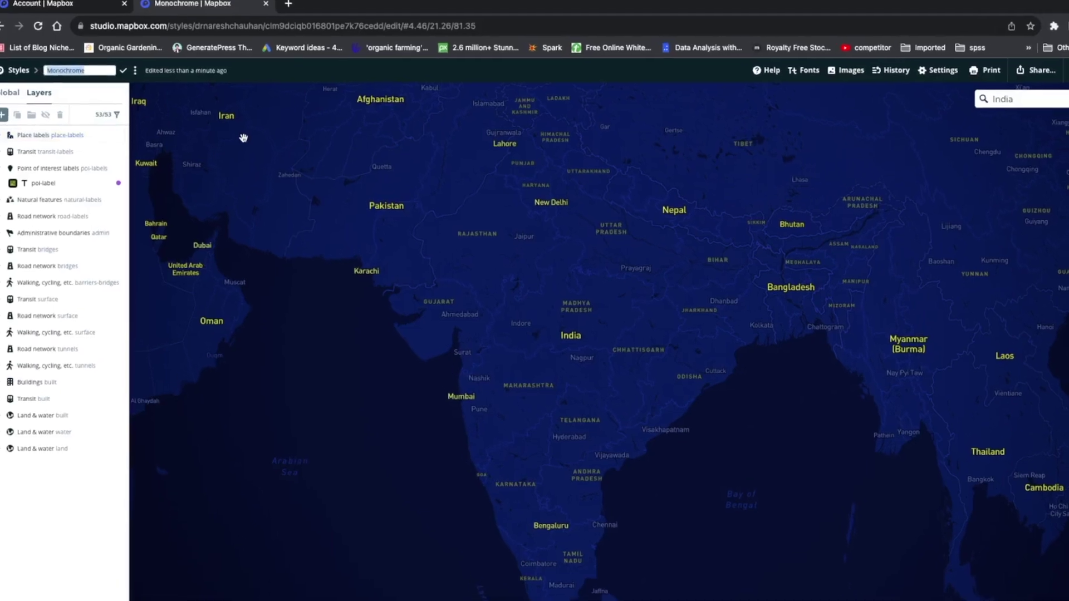
- Rename the style from Monochrome to 'india mono' and publish the change
key(BackSpace)
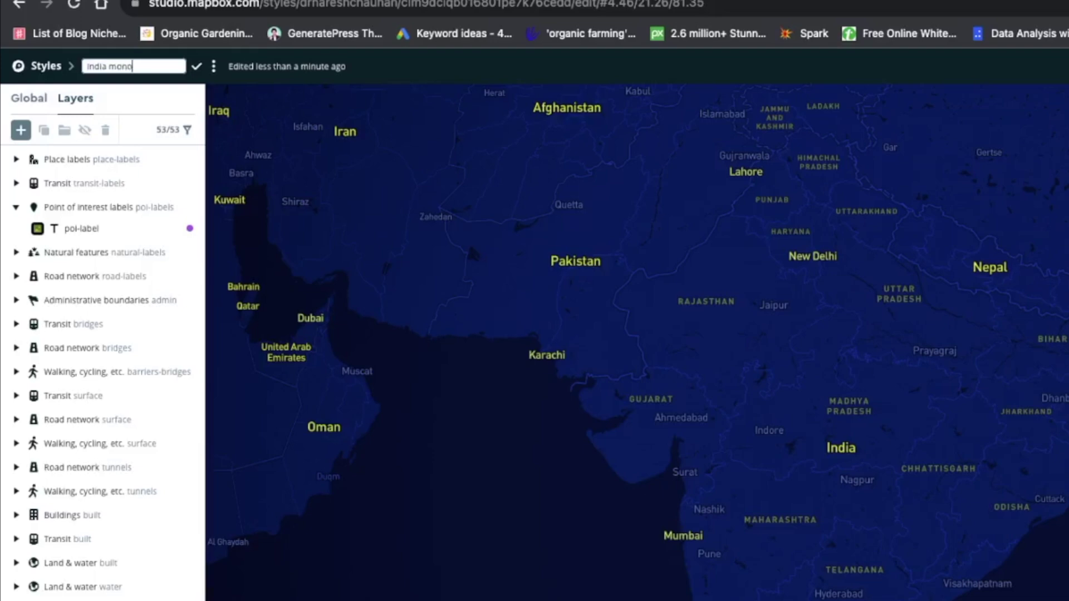
click(196, 66)
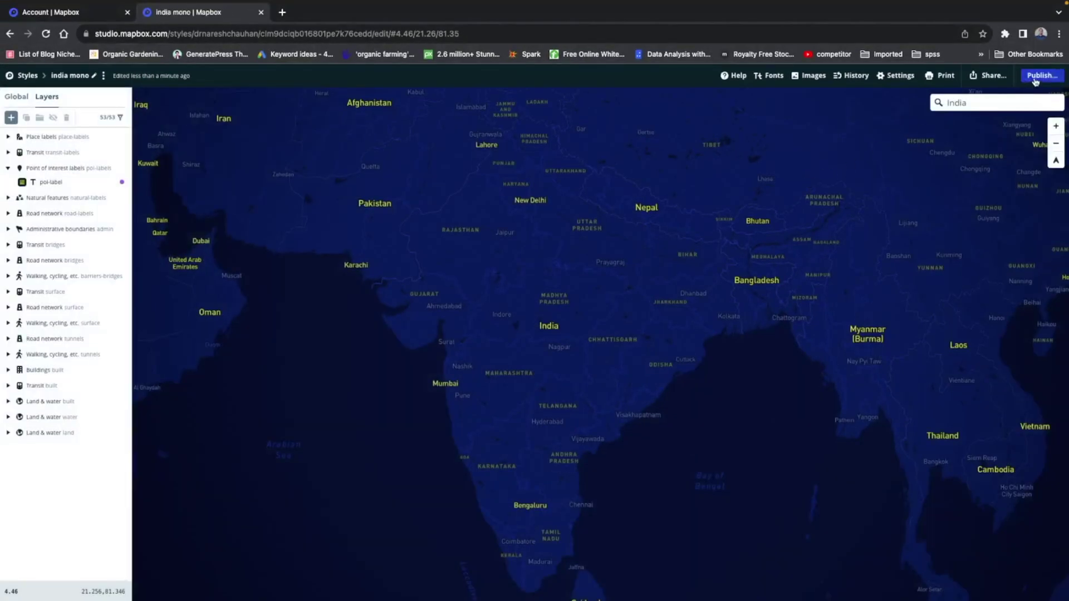
click(1035, 81)
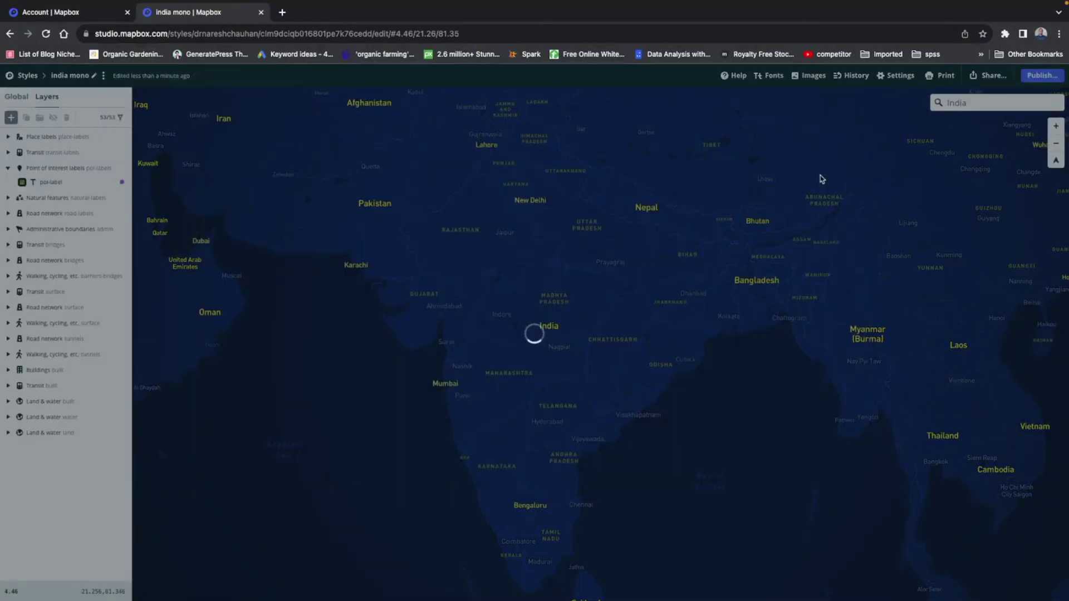
click(623, 109)
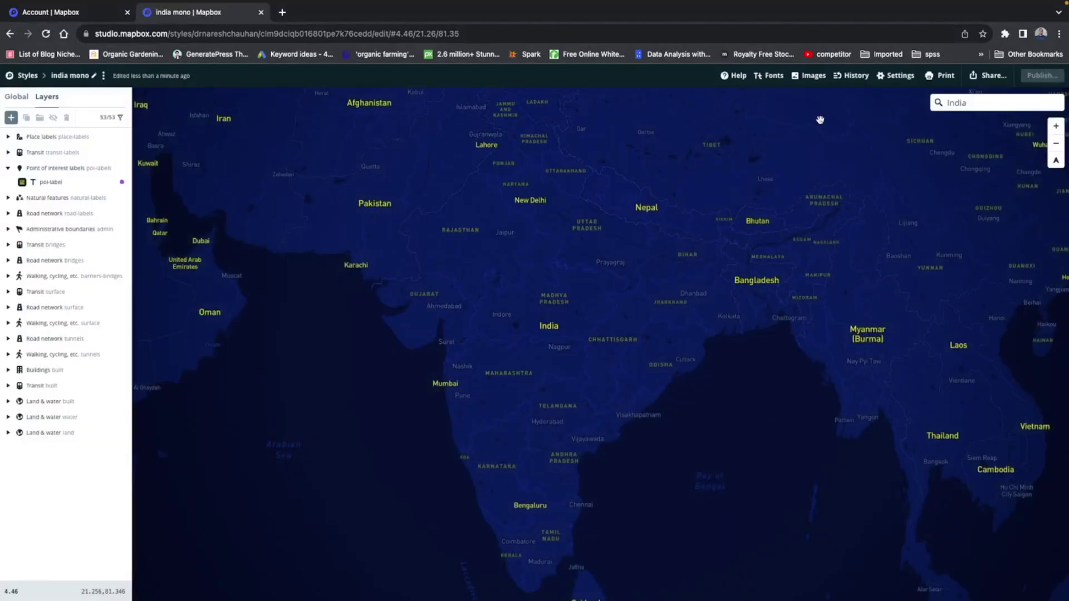
- Copy the production WMTS Integration URL from the Third party tab under Developer resources
click(988, 76)
click(760, 109)
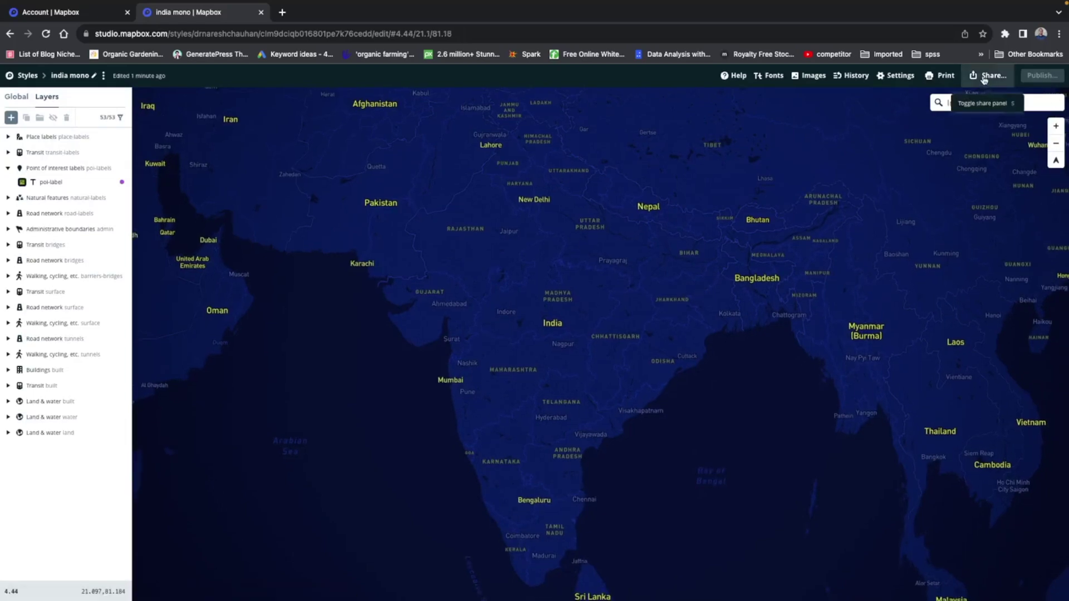
click(977, 84)
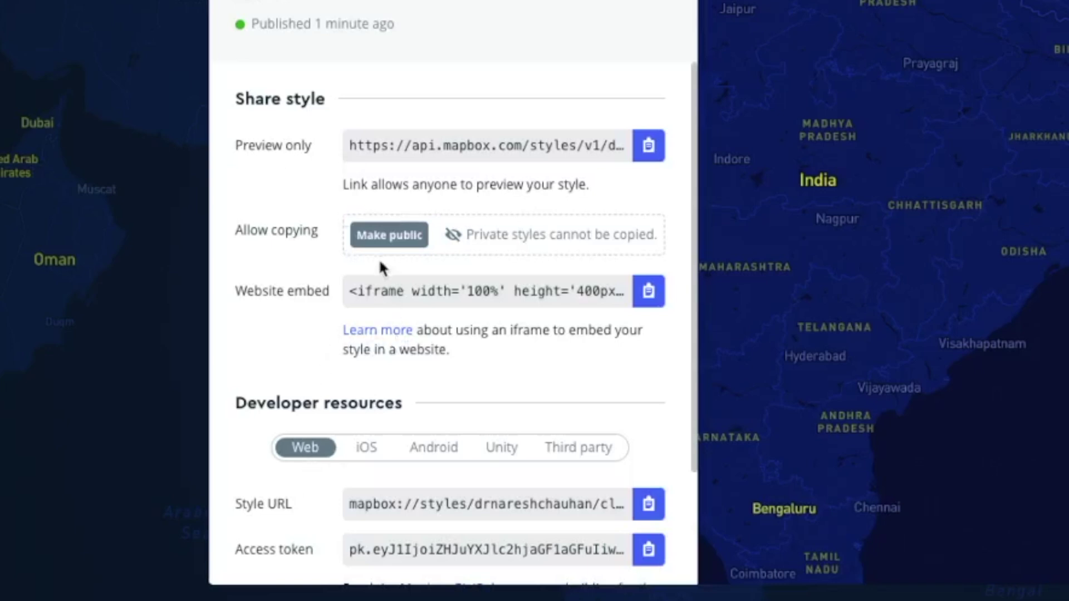
scroll(382, 272, down, 3)
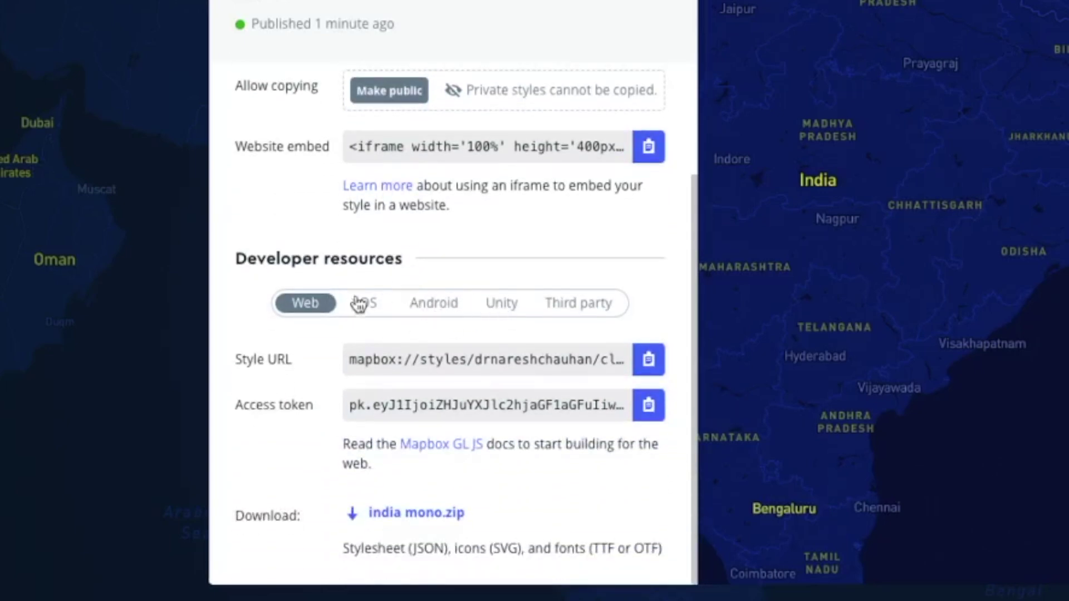
click(574, 309)
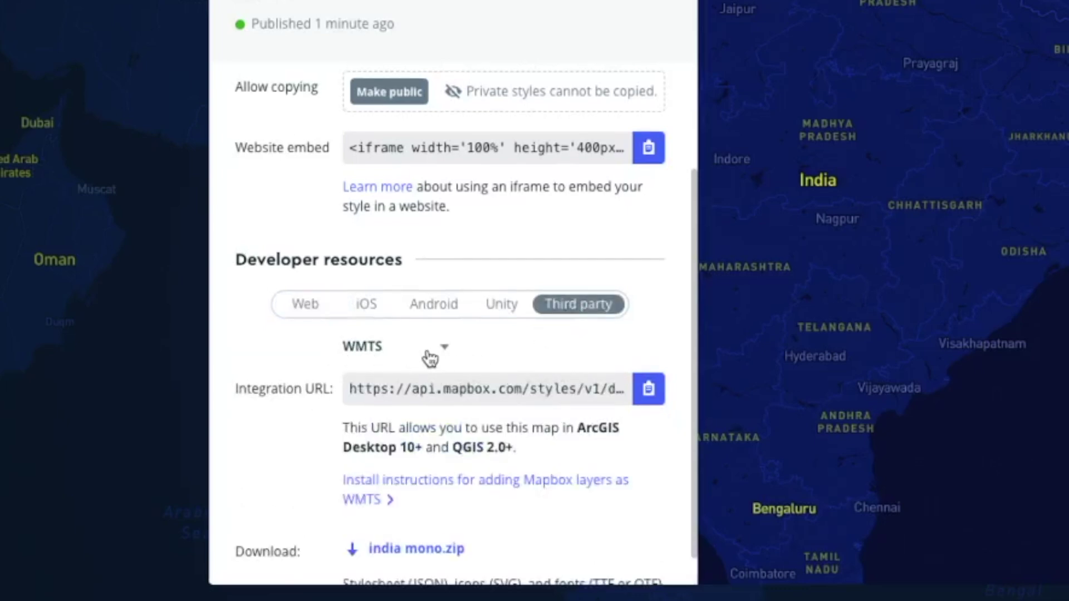
scroll(369, 417, down, 1)
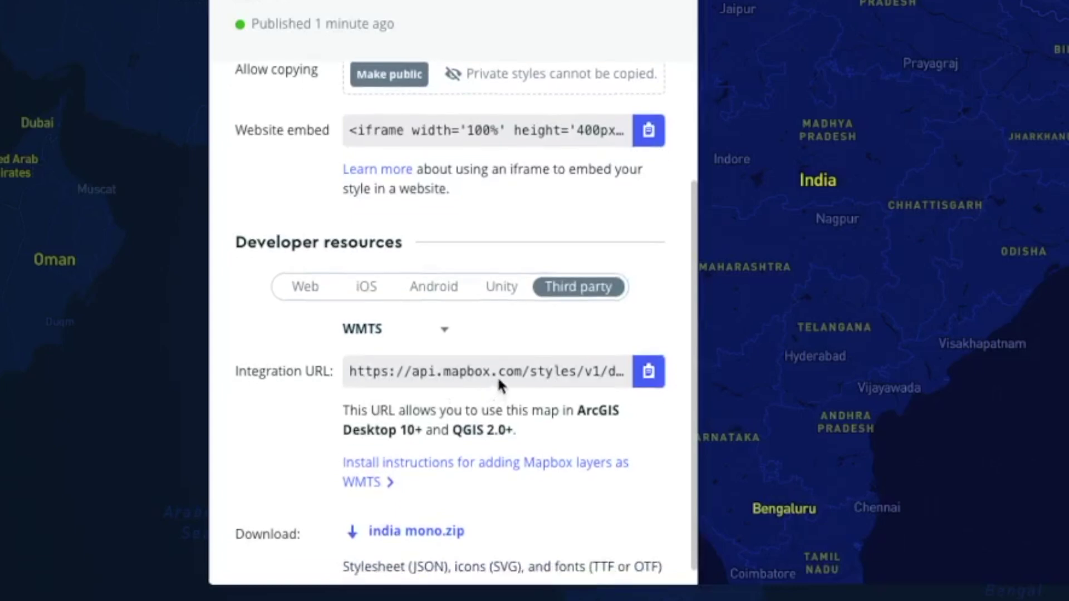
click(648, 372)
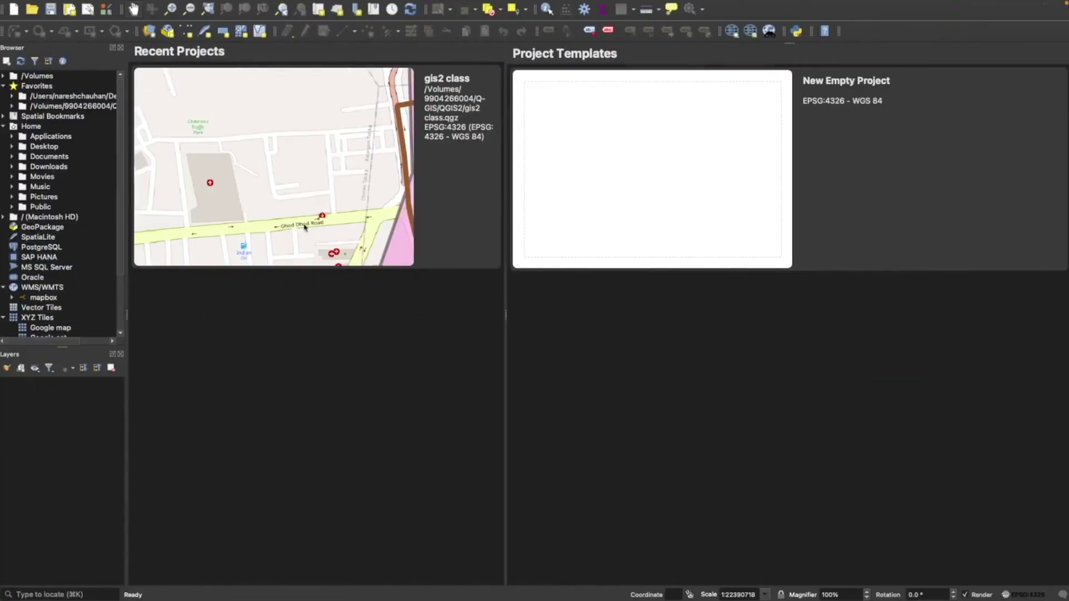
- Open a new empty QGIS project and create WMS/WMTS connection 'mapbox mono' using the pasted Mapbox integration URL
click(214, 133)
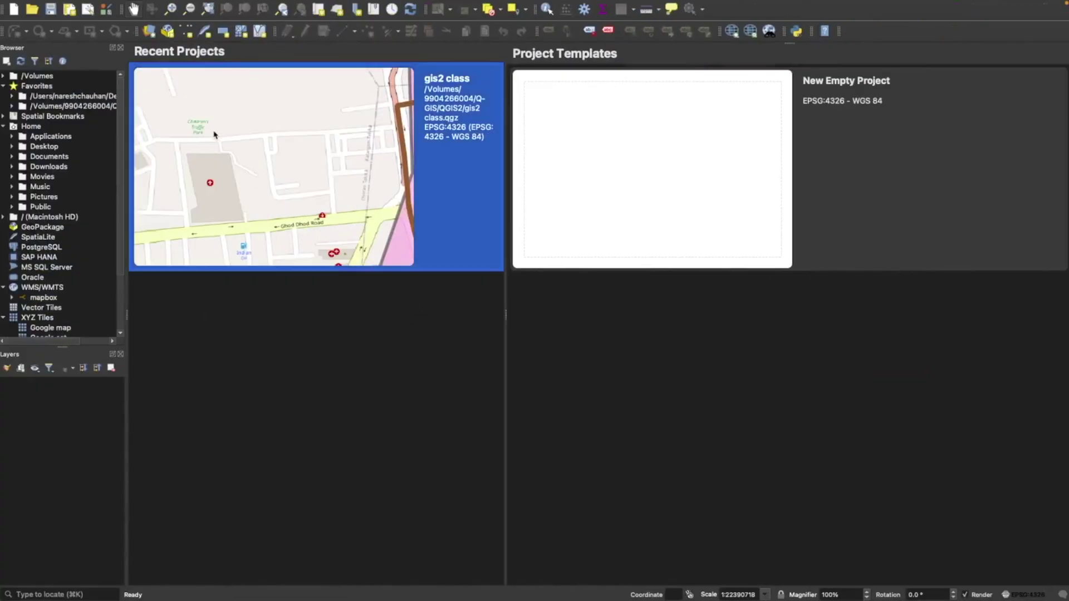
double_click(577, 136)
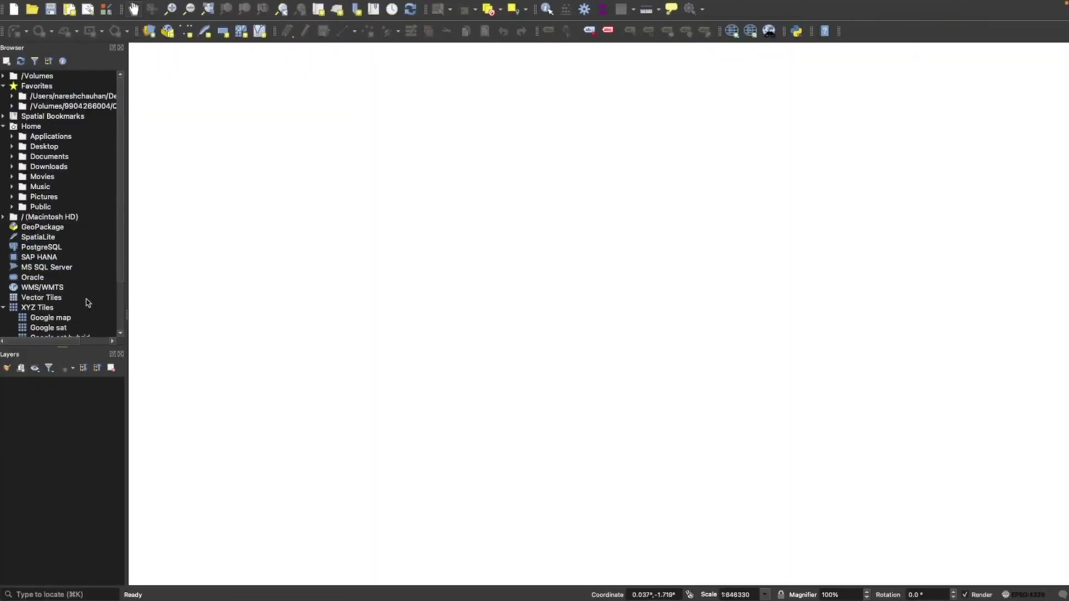
click(66, 410)
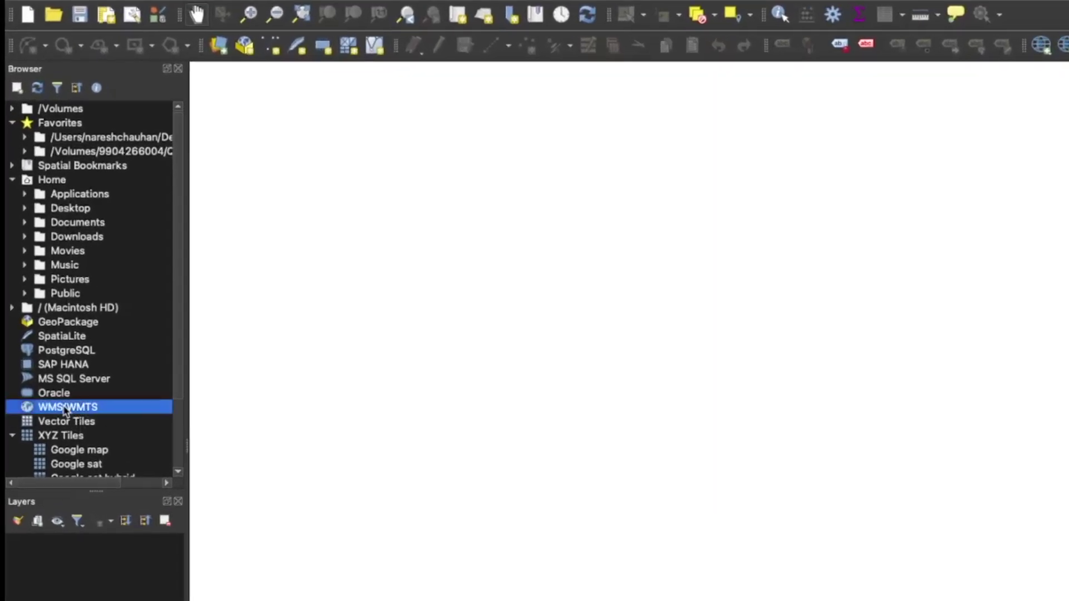
right_click(66, 409)
click(98, 416)
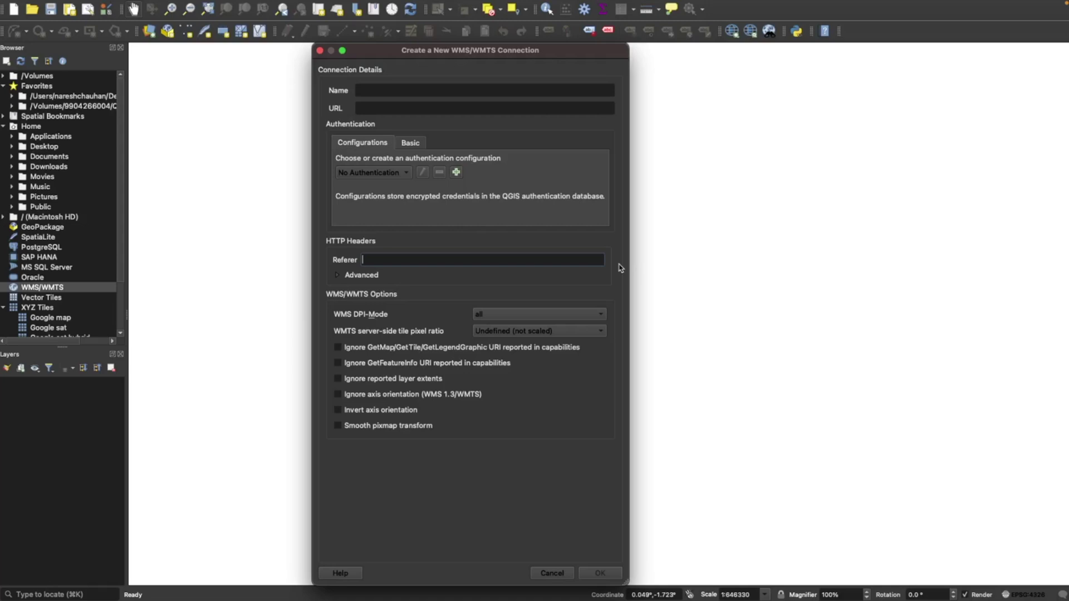
click(374, 90)
text(ma)
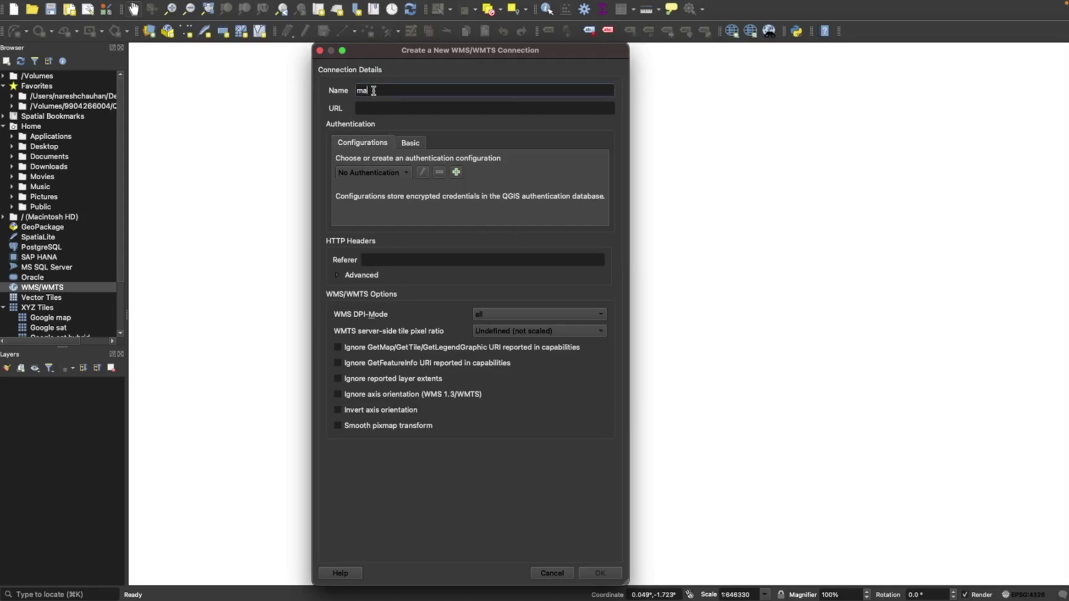
text(pbo)
text(x m)
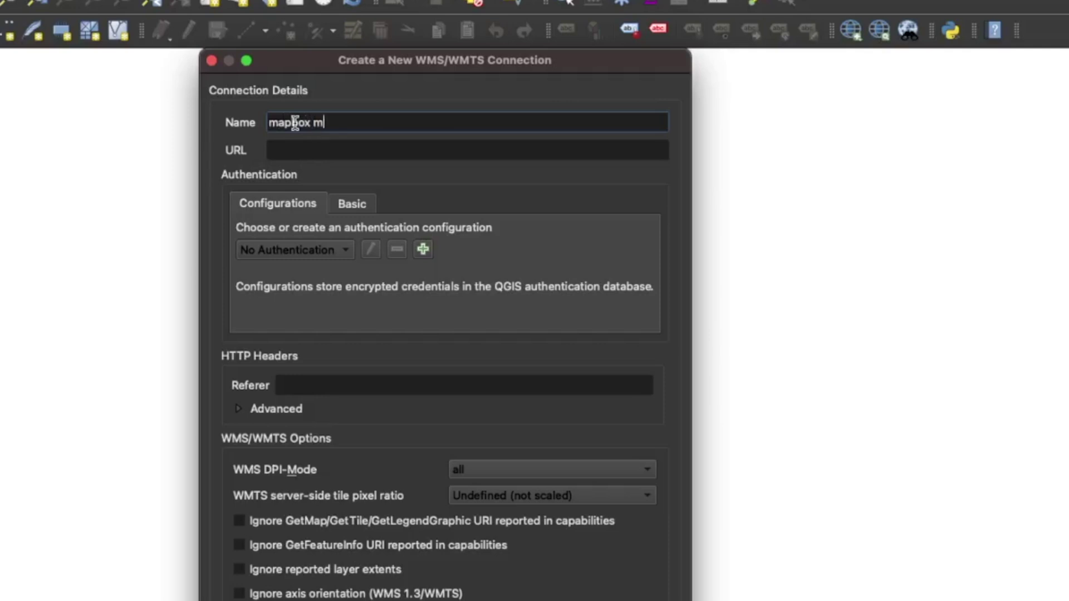
text(ono)
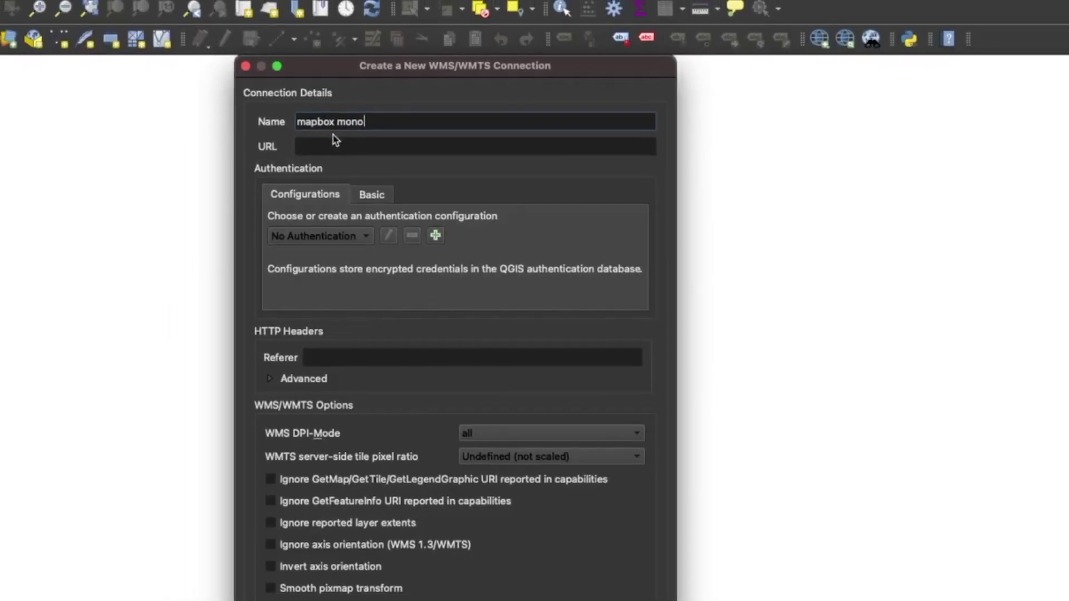
click(335, 141)
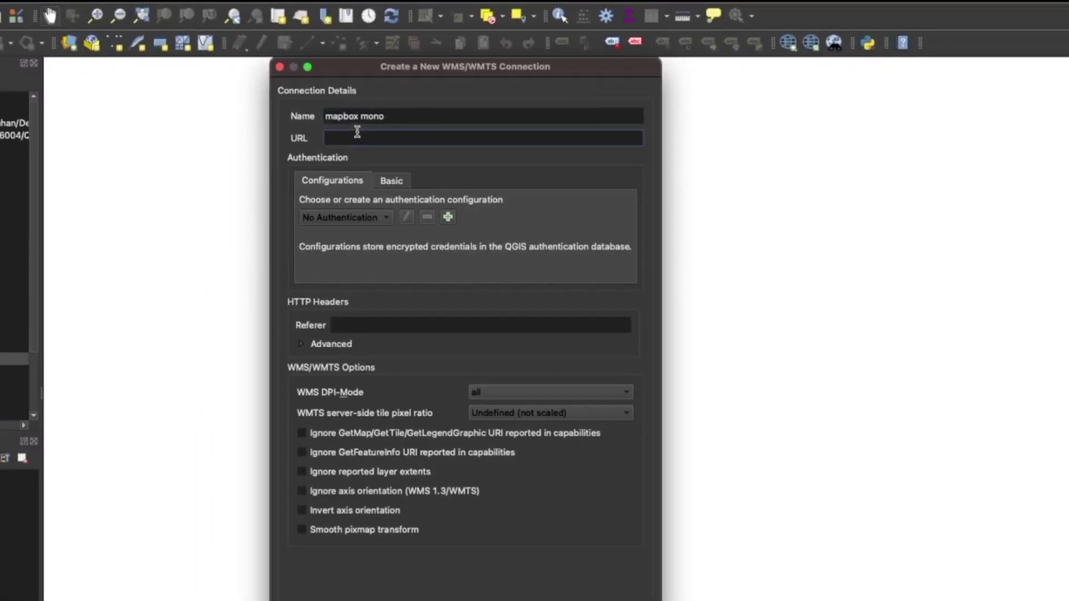
key(super+v)
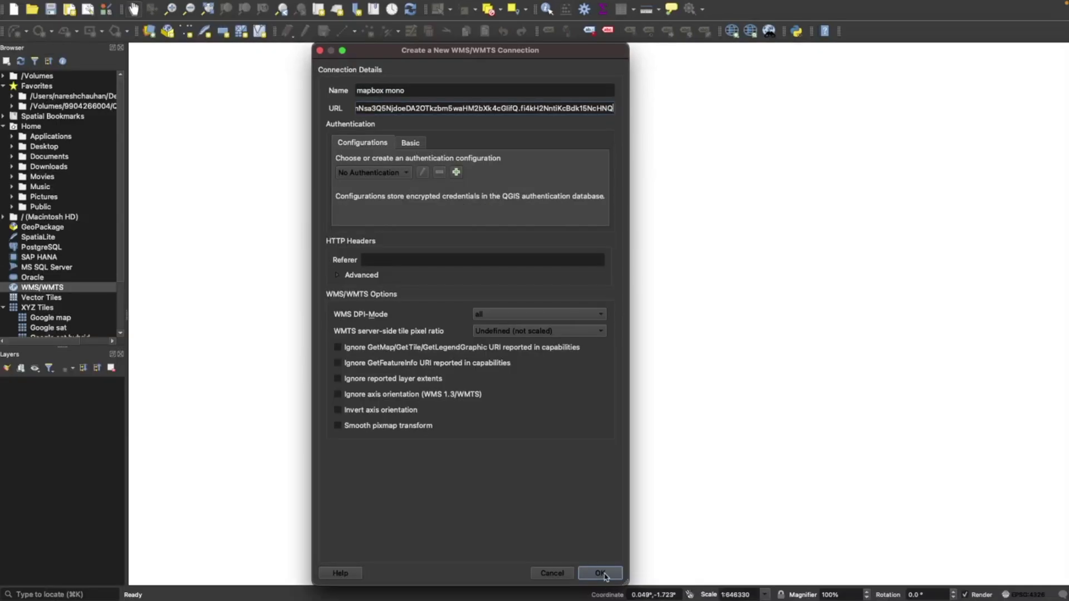
click(600, 574)
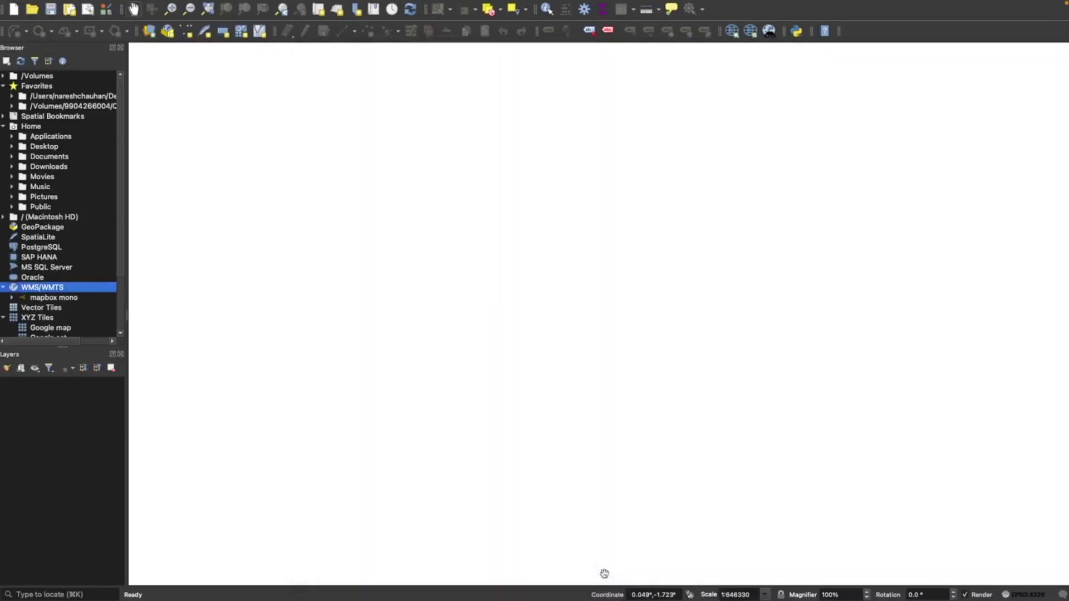
- Expand the mapbox mono connection and drag its india mono layer onto the map canvas
click(41, 298)
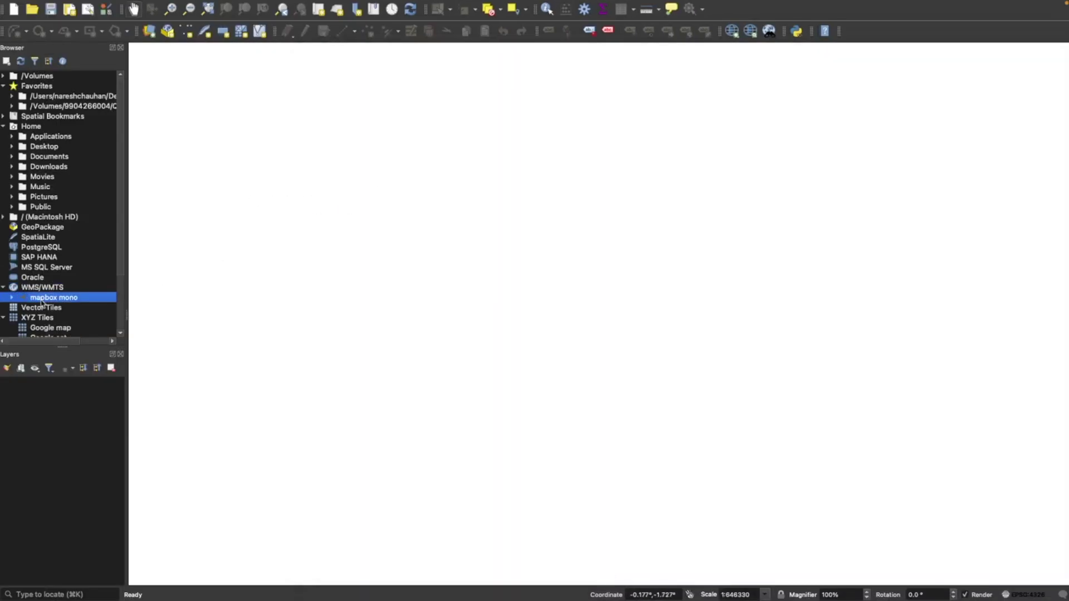
click(11, 298)
drag(57, 307, 417, 300)
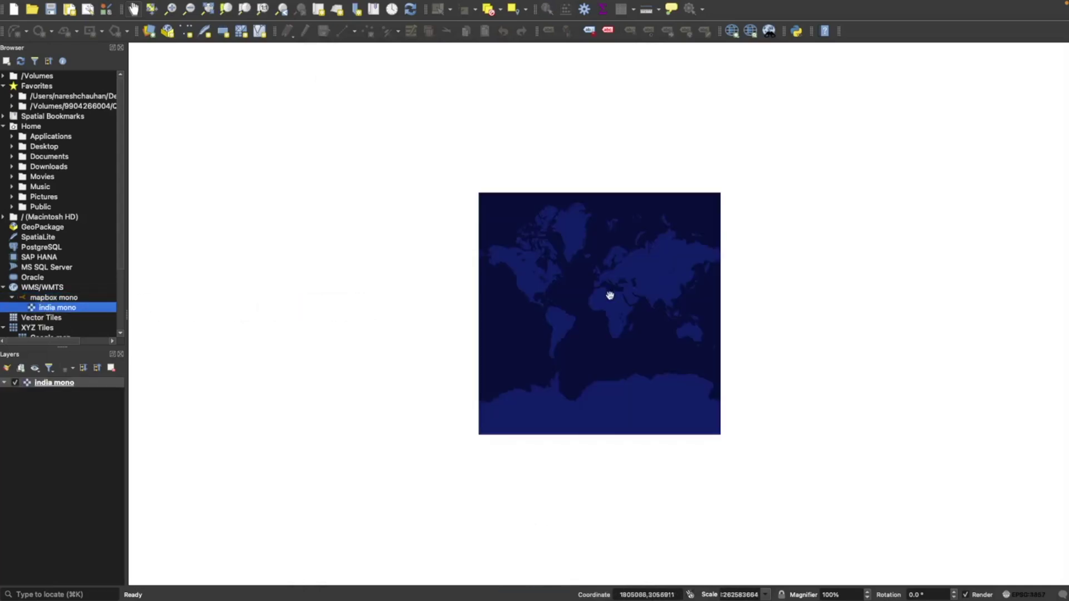
- Zoom to the india mono layer's full extent, then zoom in on Surat
right_click(56, 382)
click(72, 386)
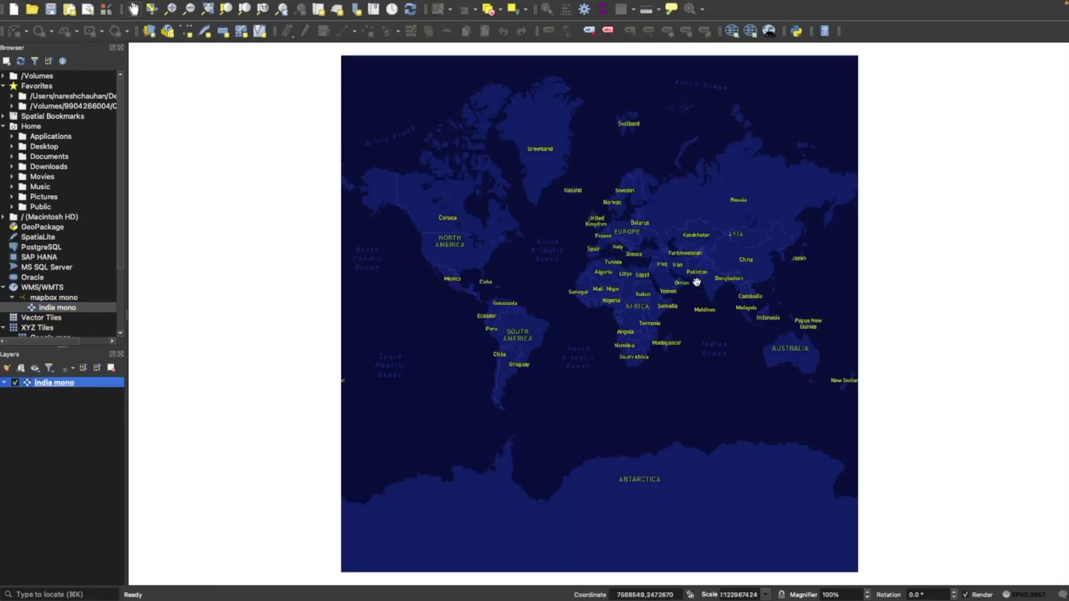
scroll(696, 295, up, 3)
scroll(759, 215, up, 3)
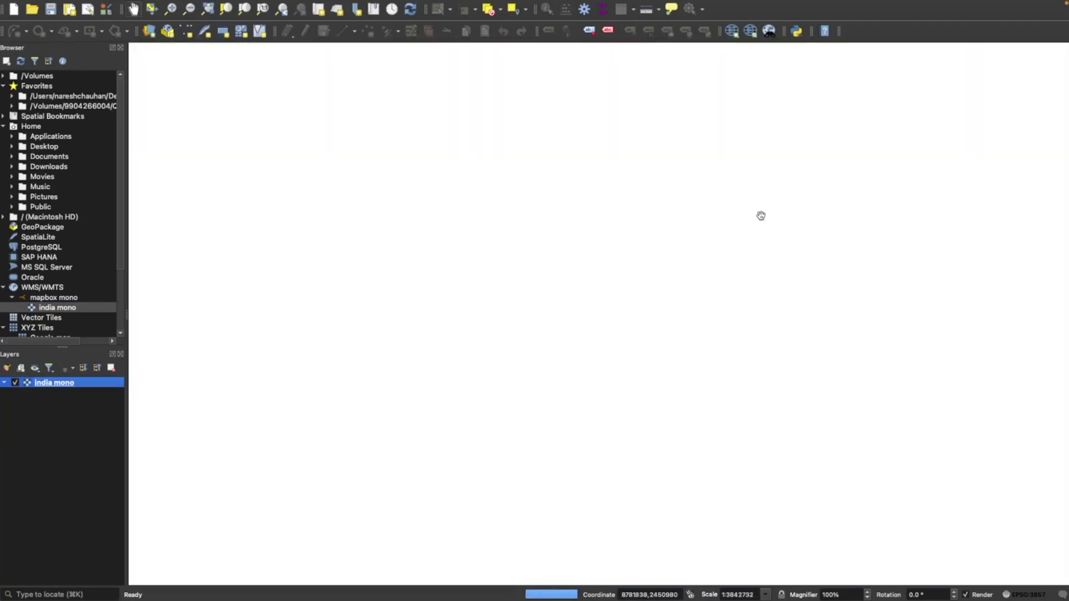
scroll(636, 279, up, 2)
scroll(484, 322, up, 2)
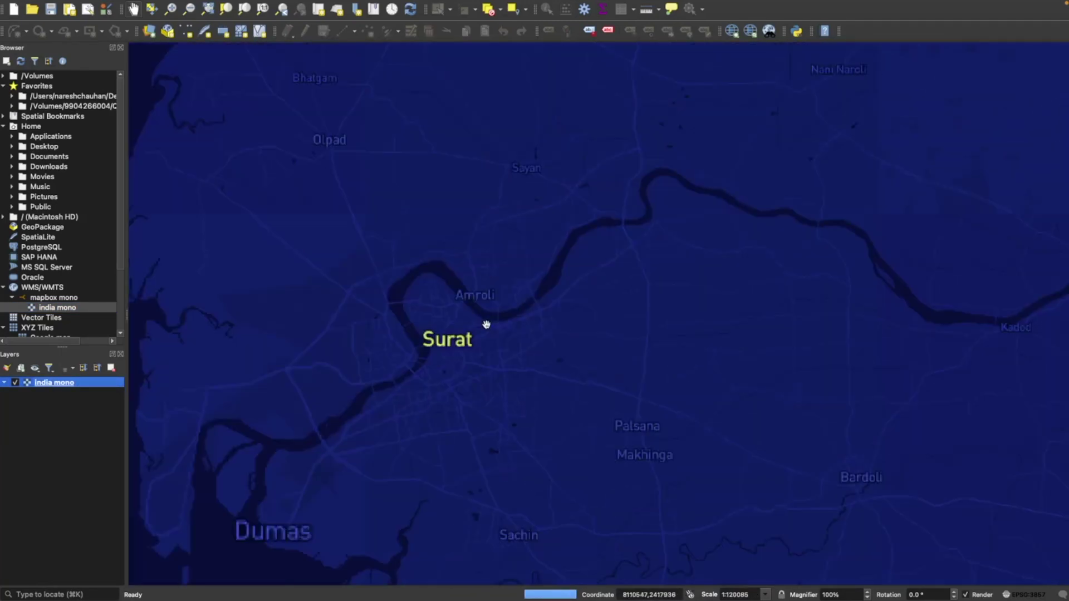
scroll(408, 324, down, 1)
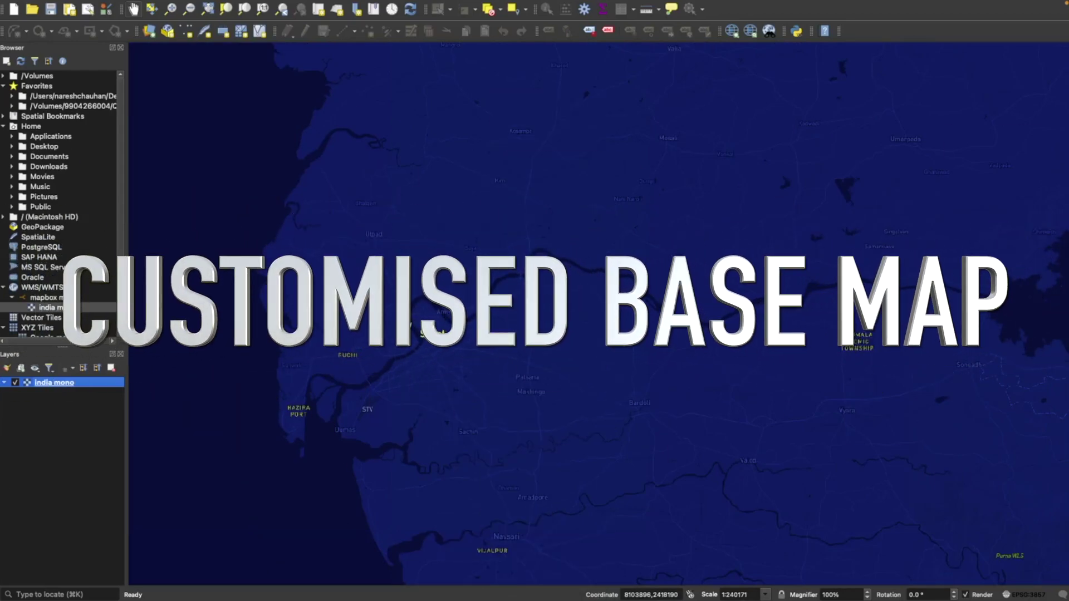